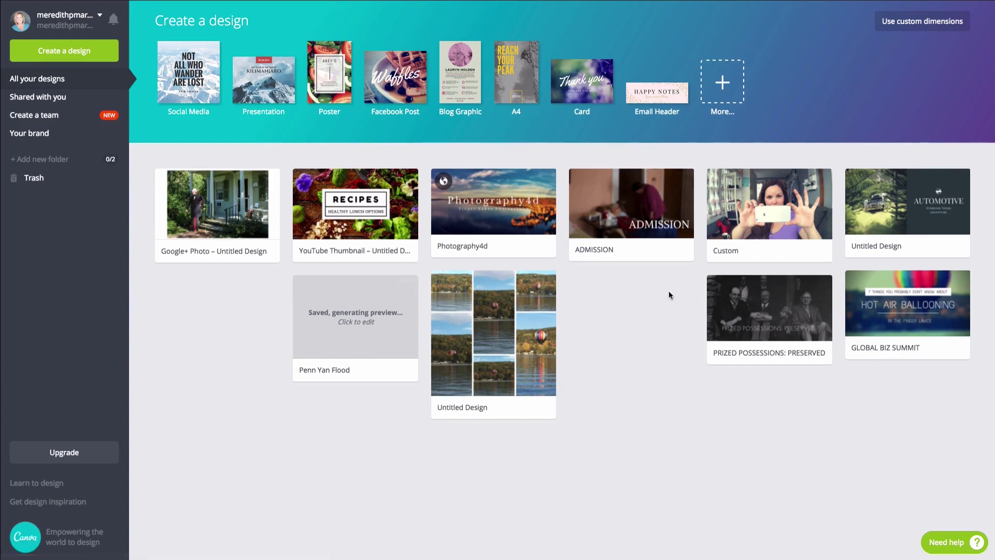
Create a new YouTube Thumbnail design from the social media and email header design types
left_click(727, 85)
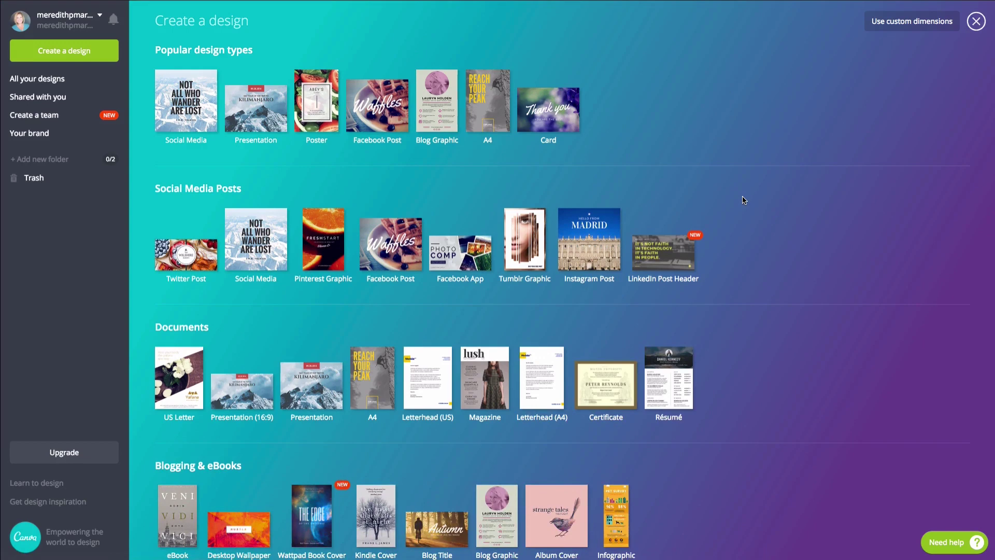
scroll(744, 199, "down", 3)
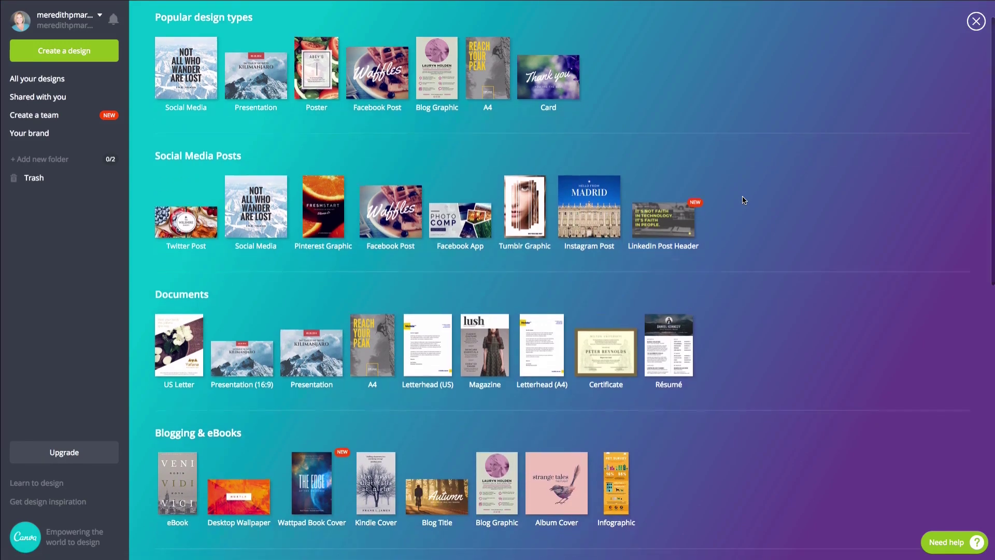
scroll(744, 199, "down", 10)
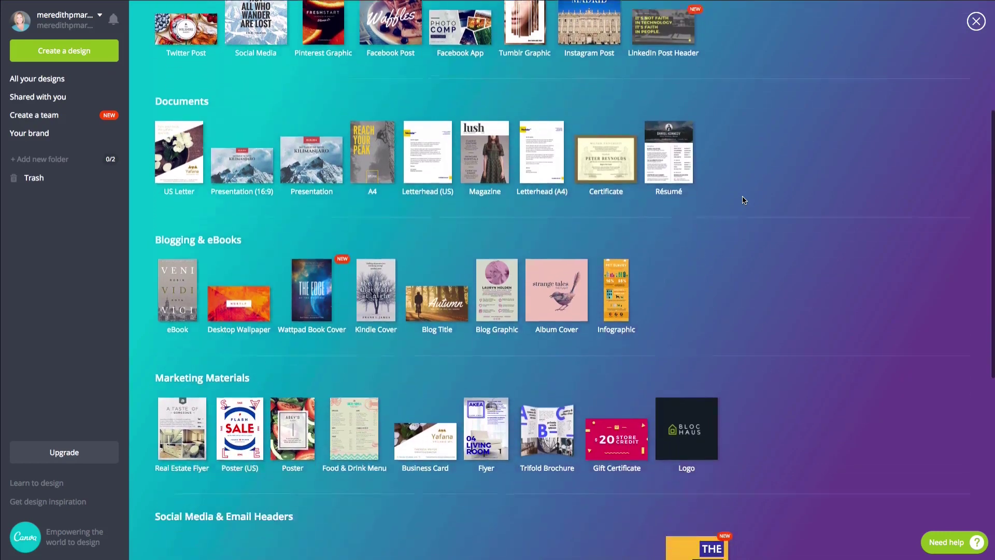
scroll(744, 200, "down", 3)
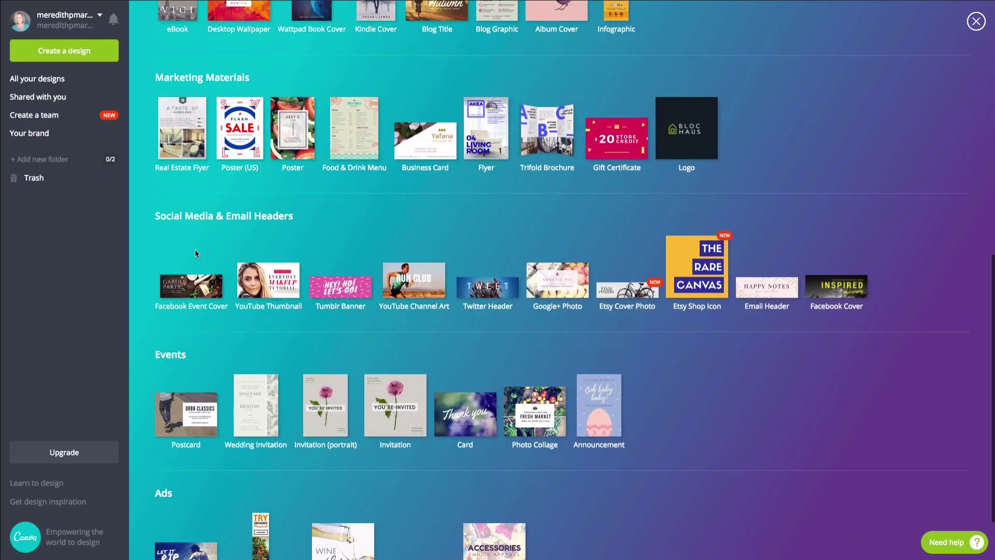
left_click(275, 282)
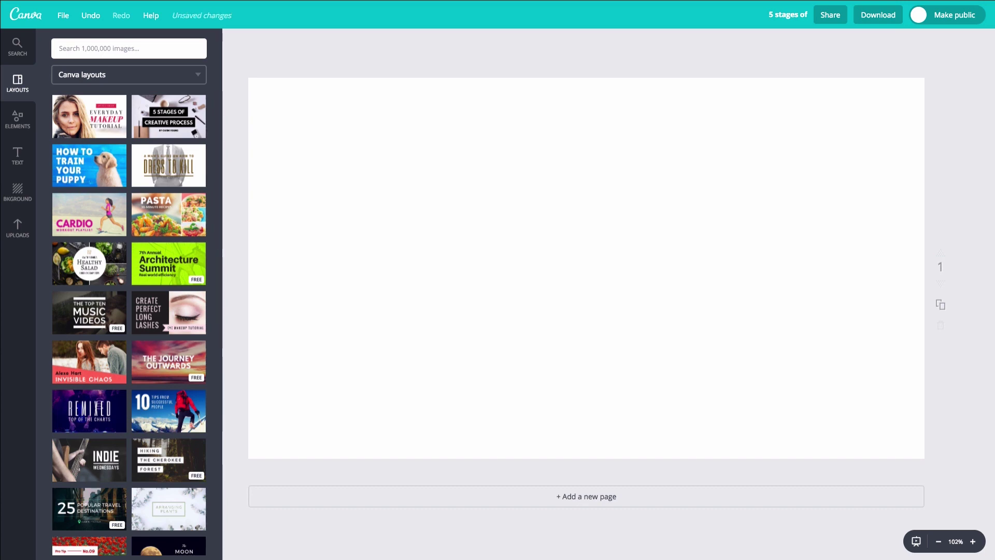
left_click(118, 270)
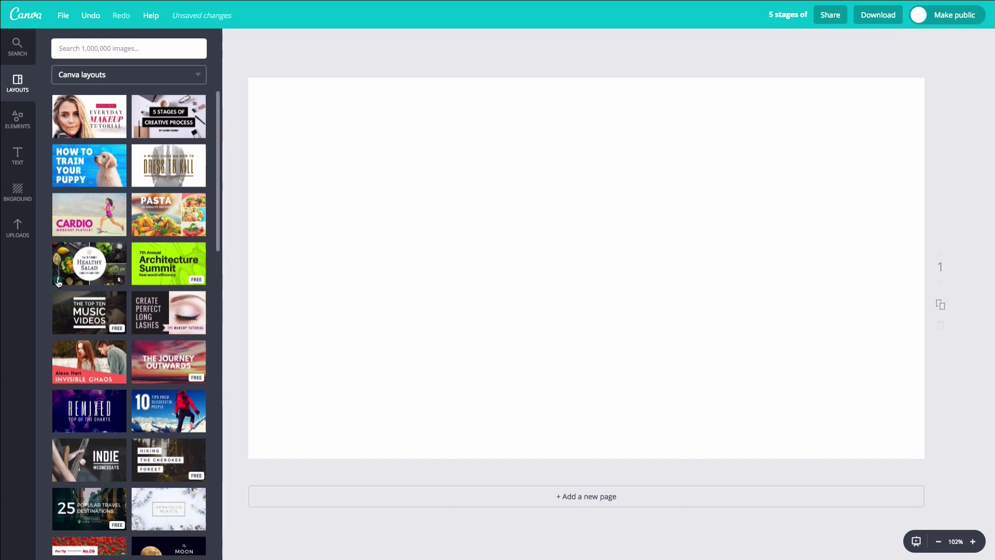
Upload the image KAE 2 Choppy Jump Cuts.00_01_06_24.Still006.jpg from the _VidProMom folder
left_click(21, 234)
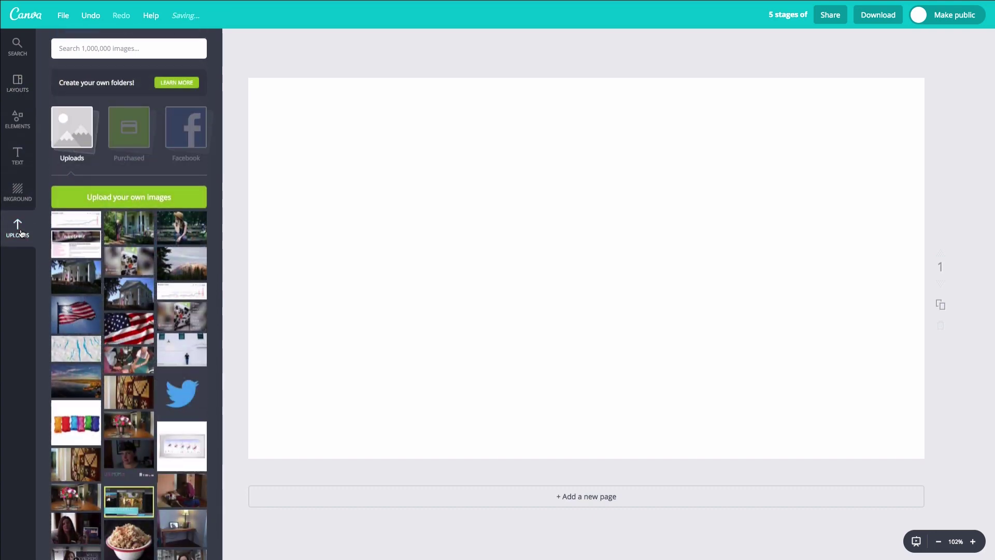
left_click(117, 195)
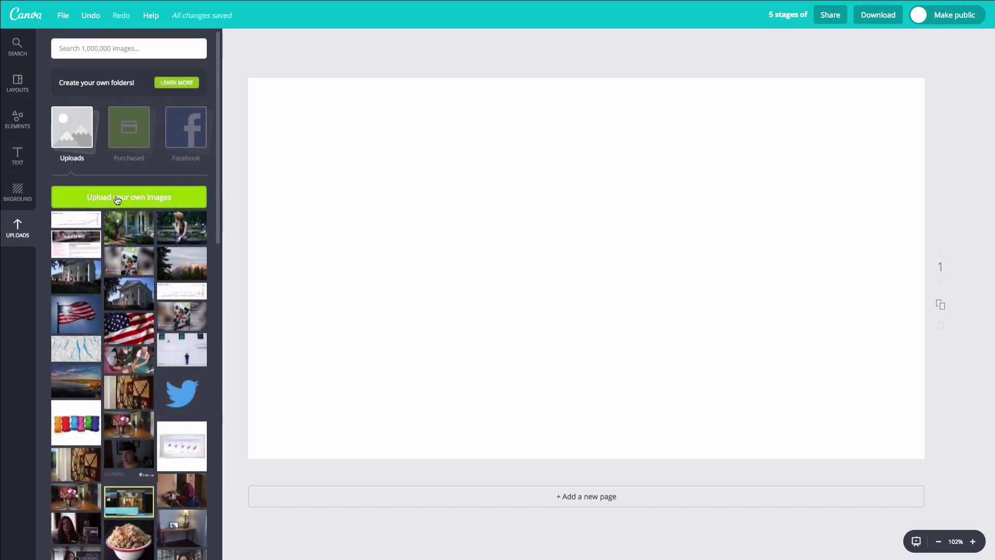
scroll(358, 111, "down", 5)
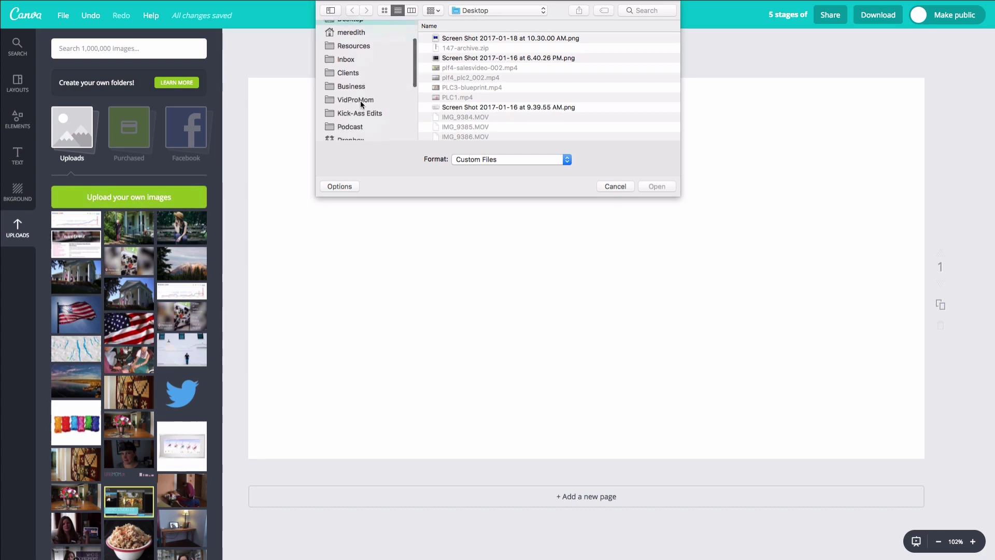
scroll(360, 119, "up", 5)
scroll(346, 119, "down", 4)
scroll(360, 116, "down", 2)
left_click(358, 117)
scroll(542, 82, "down", 3)
scroll(542, 83, "down", 3)
left_click(526, 92)
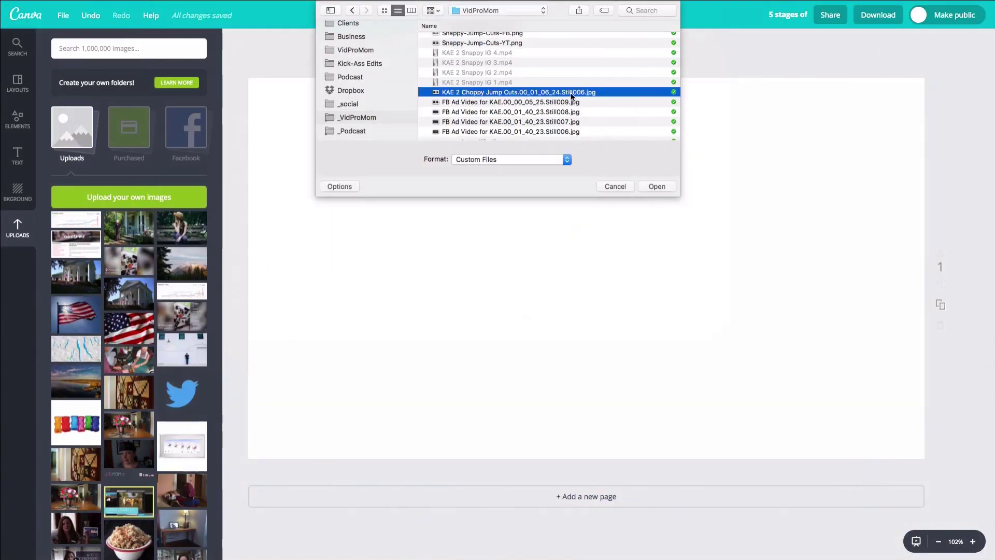
left_click(654, 187)
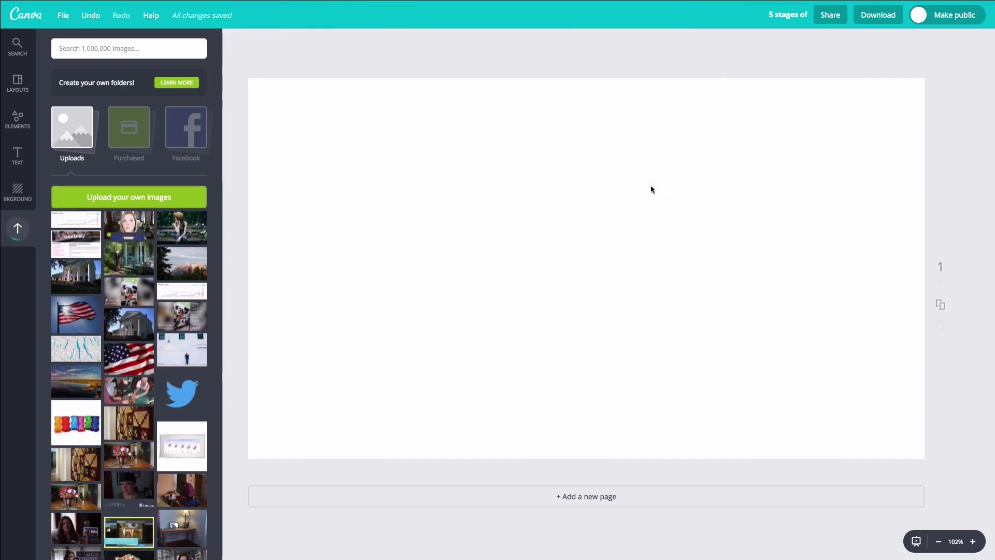
Place the newly uploaded photo on the page and enlarge it until it covers the whole canvas
left_click(126, 223)
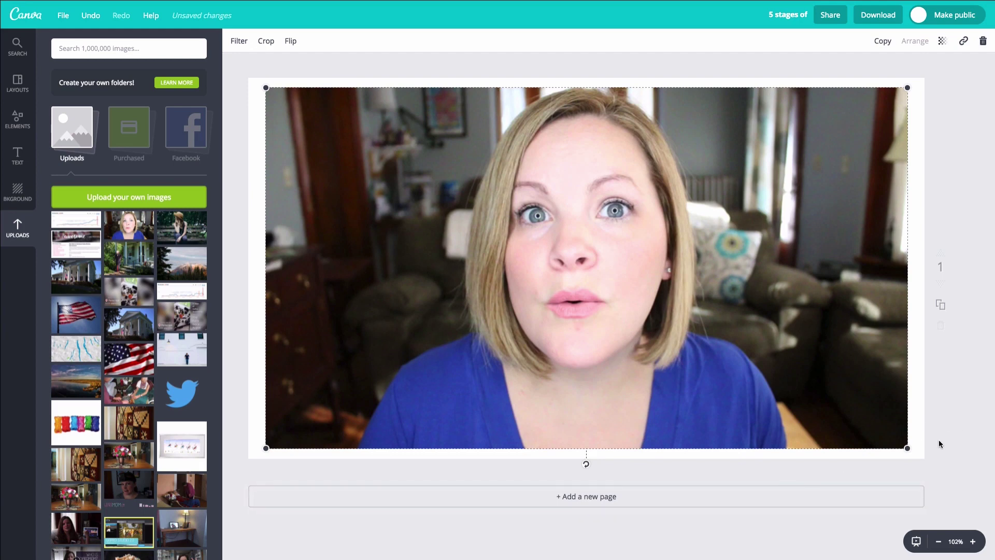
left_click_drag(908, 448, 924, 466)
left_click_drag(275, 88, 241, 73)
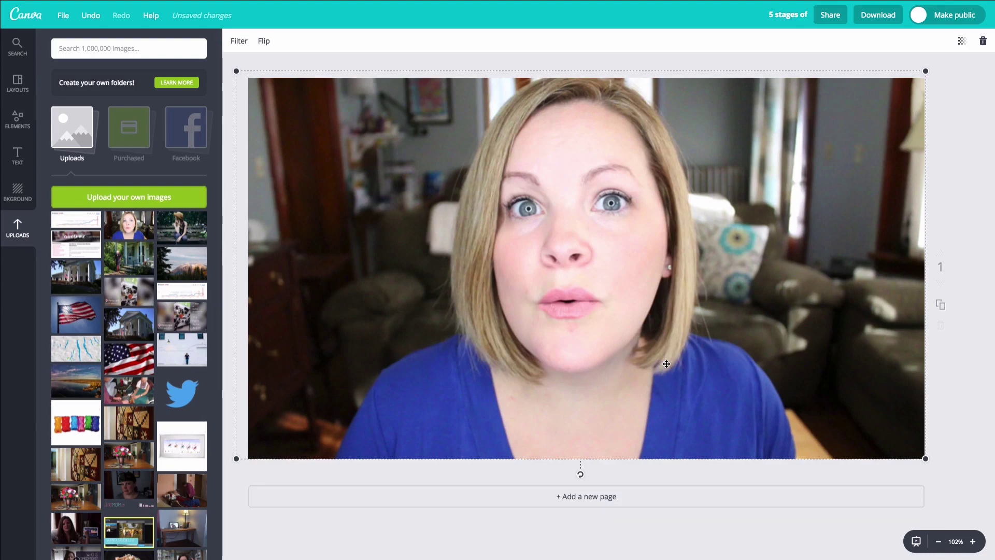
left_click(642, 34)
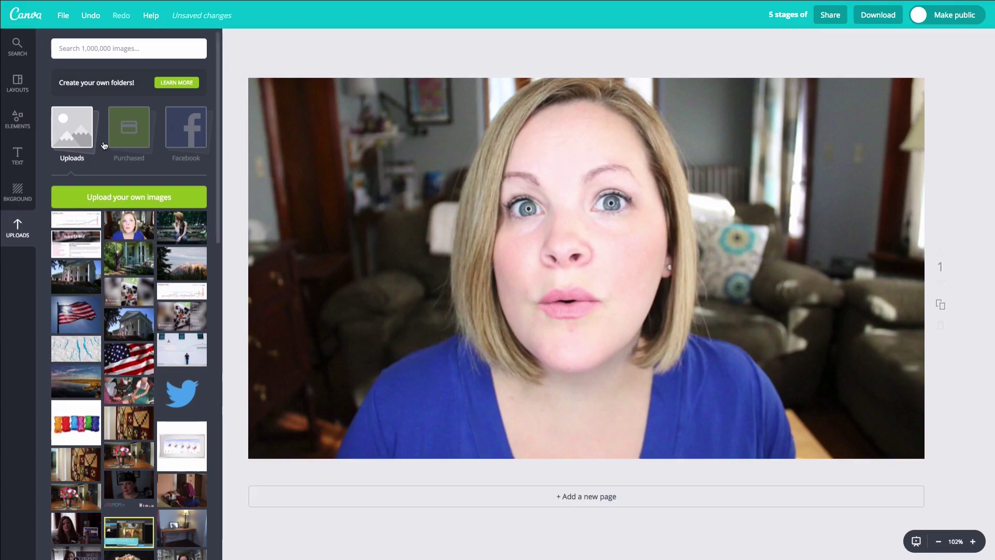
Add a square shape, flatten it into a thin horizontal bar, and move it over the lower right part of the photo
left_click(20, 129)
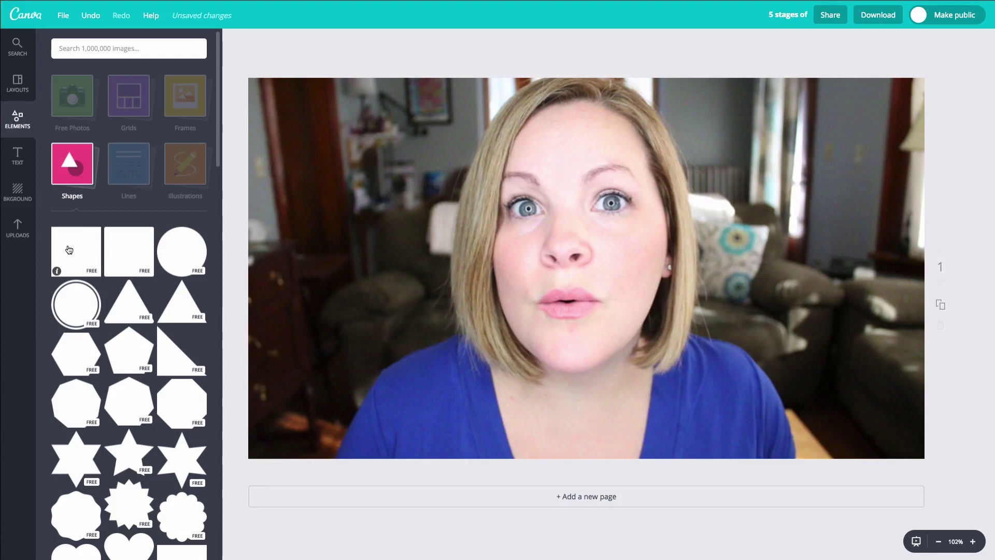
left_click(71, 249)
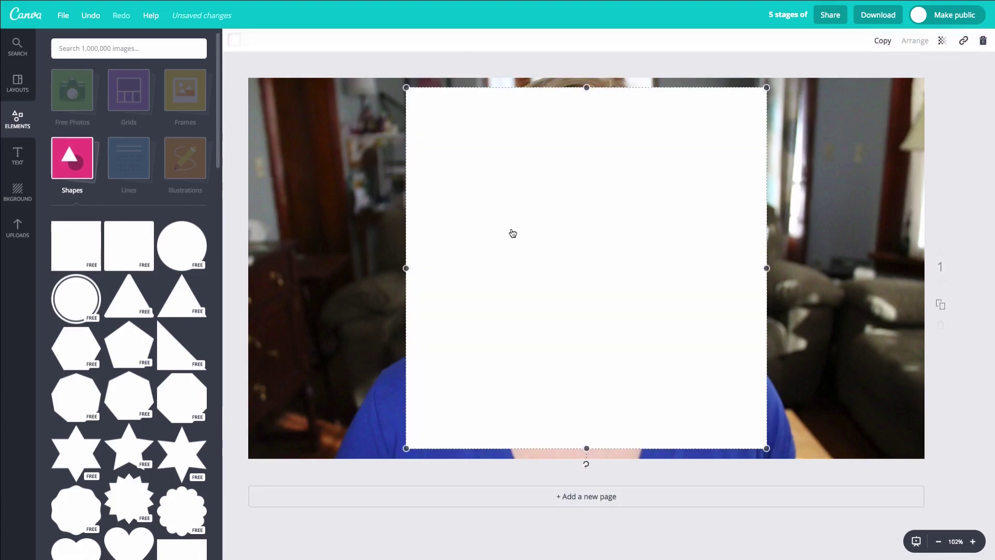
left_click_drag(588, 90, 578, 304)
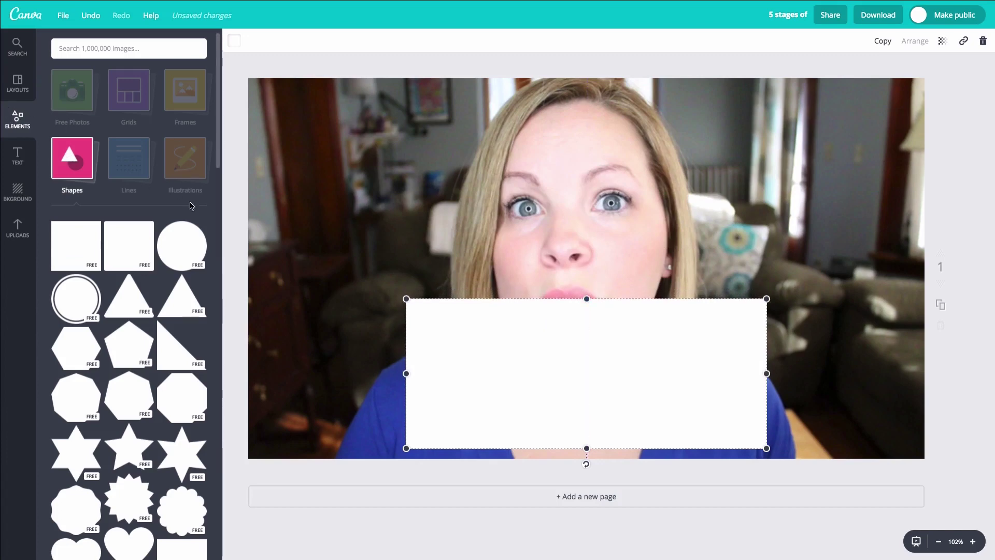
left_click_drag(587, 447, 586, 352)
left_click_drag(520, 340, 663, 302)
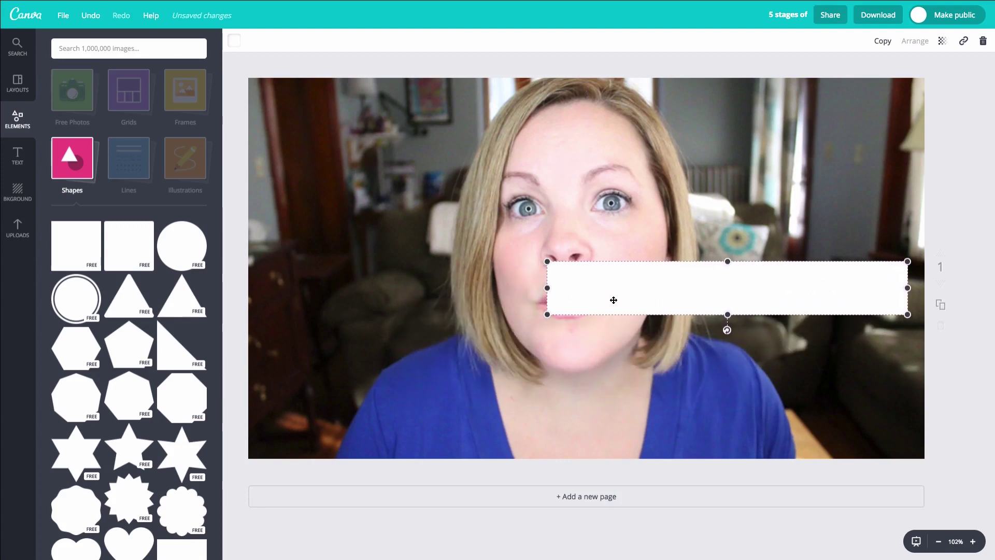
left_click_drag(733, 295, 733, 298)
Duplicate the white bar, stack both bars flush with the canvas's right edge, and shorten the upper one from its left end
left_click(882, 42)
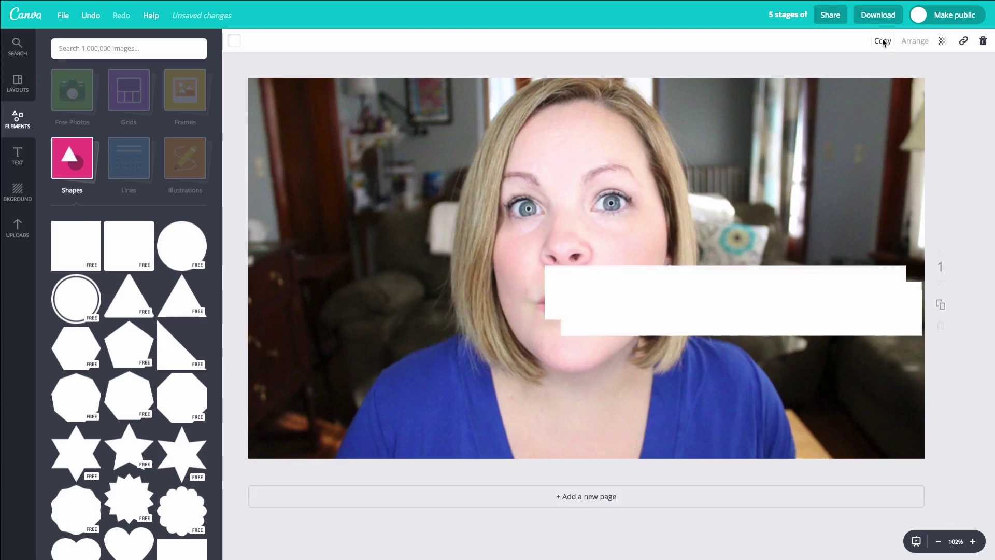
left_click_drag(839, 308, 842, 367)
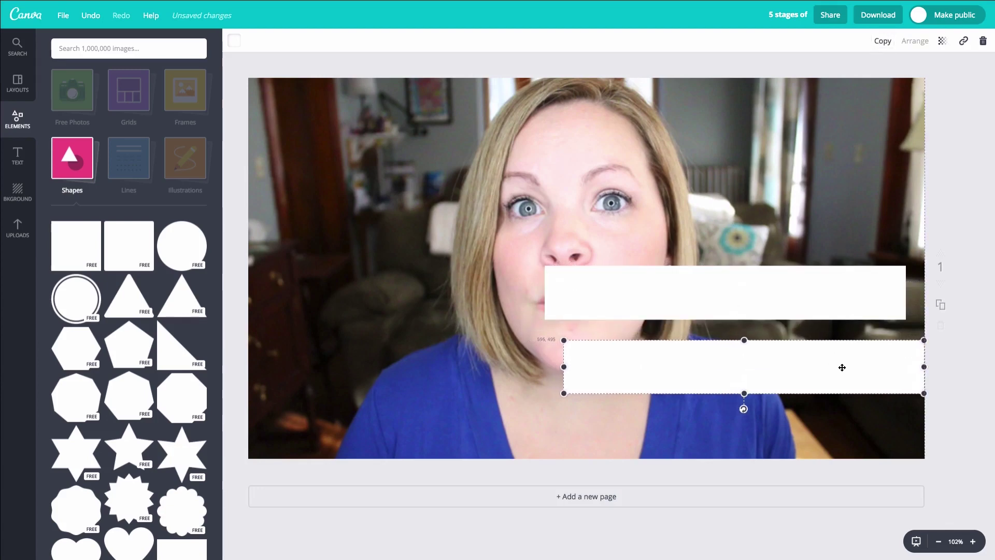
left_click_drag(815, 299, 837, 311)
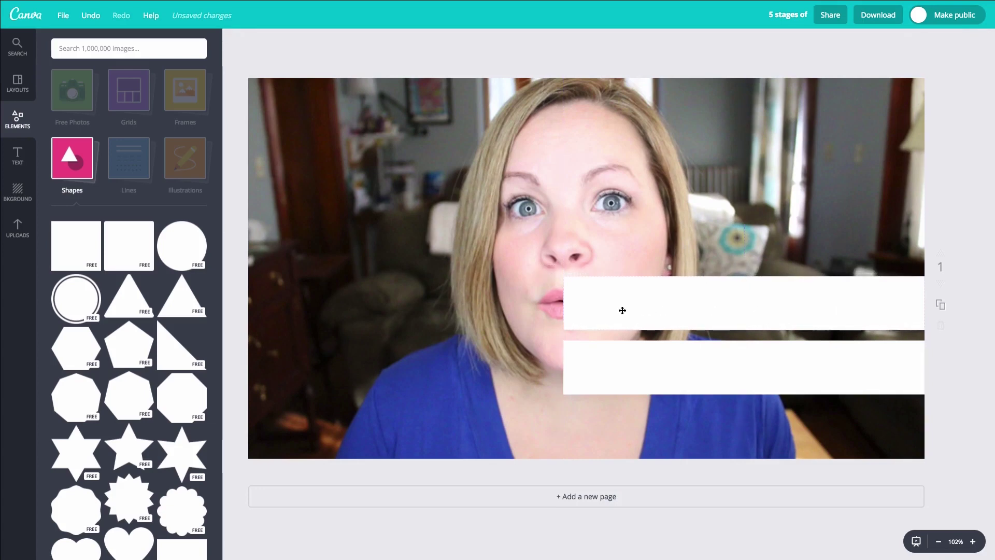
left_click(580, 309)
left_click_drag(580, 305, 685, 306)
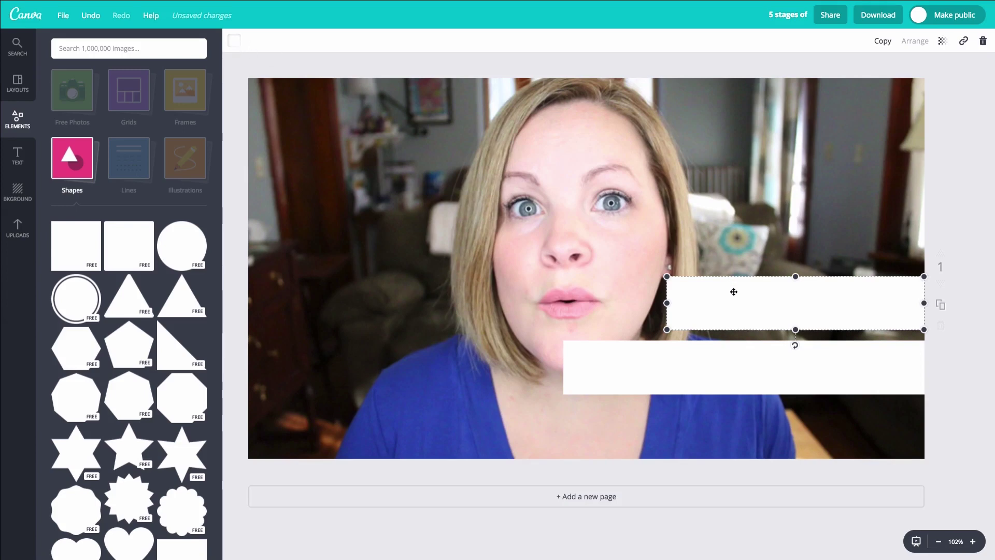
Change the fill colour of both bars from the default palette to black
left_click(235, 42)
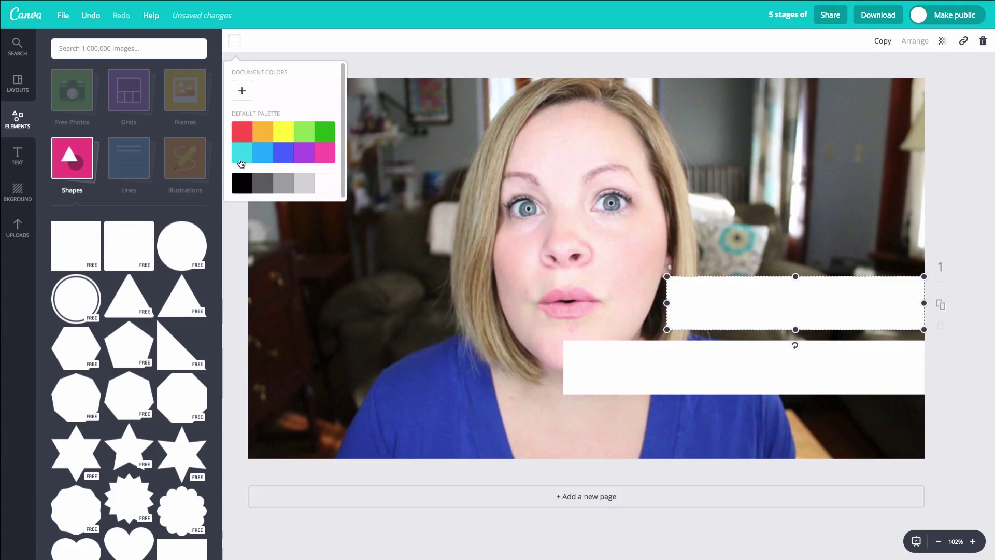
left_click(242, 184)
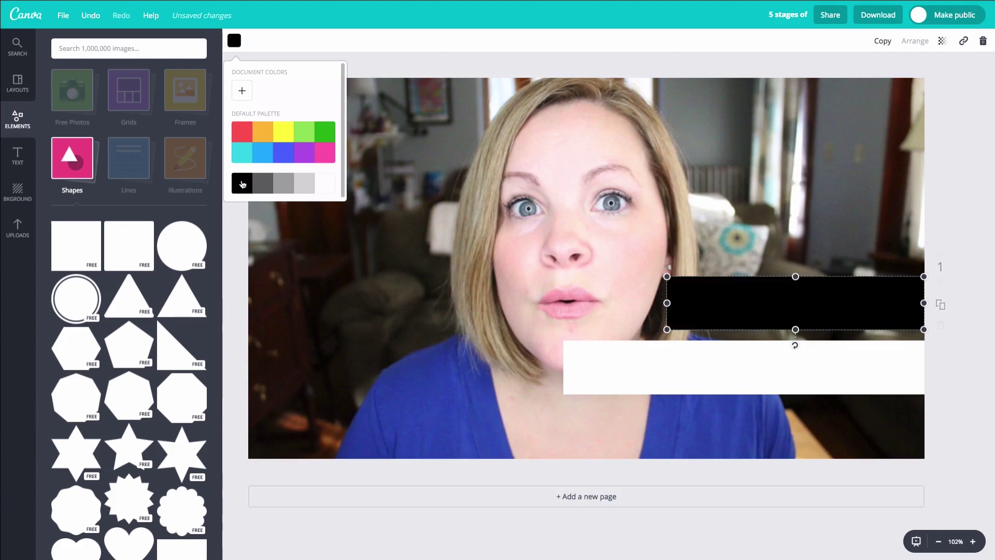
left_click(777, 354)
left_click(755, 365)
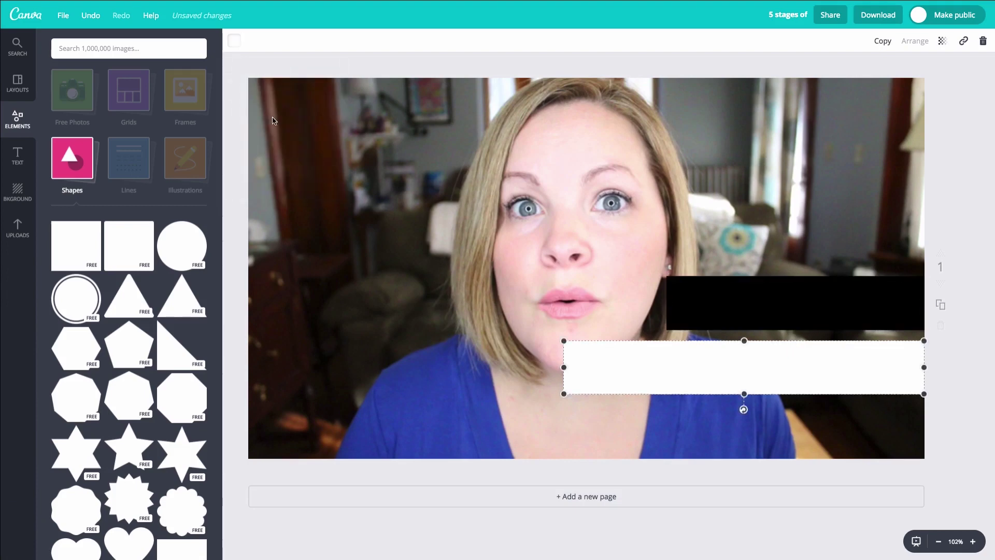
left_click(233, 43)
left_click(243, 183)
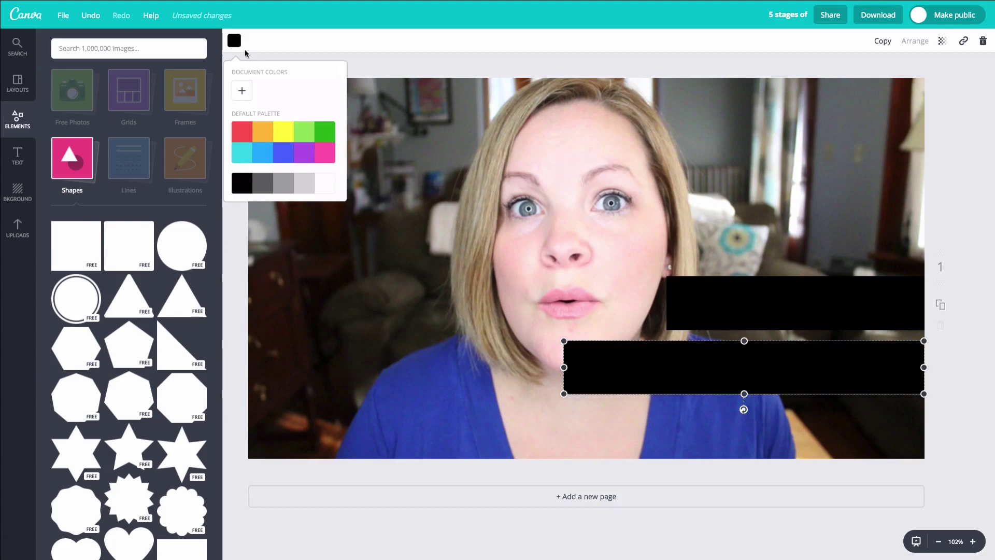
left_click(235, 41)
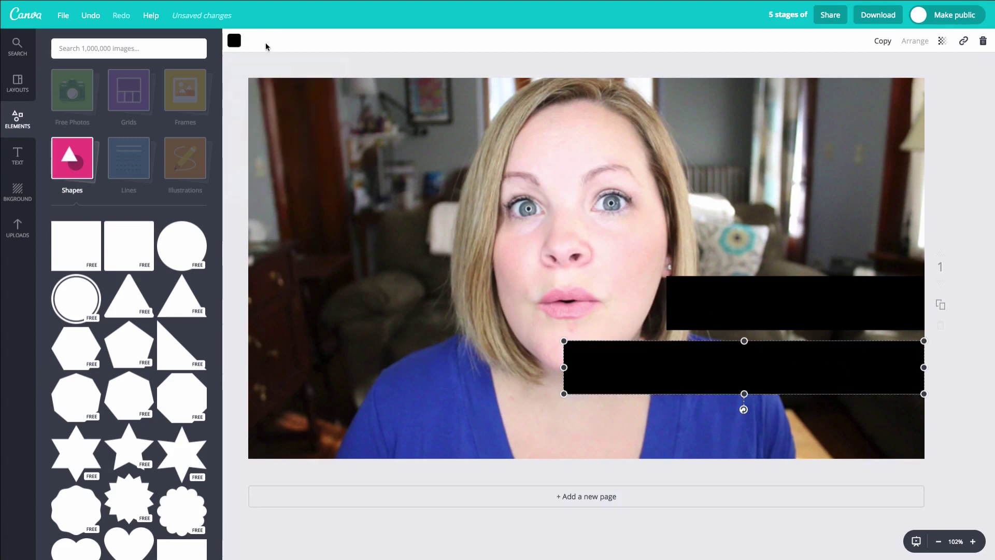
Add a heading to the canvas and replace its placeholder text with SNAPPY
left_click(21, 158)
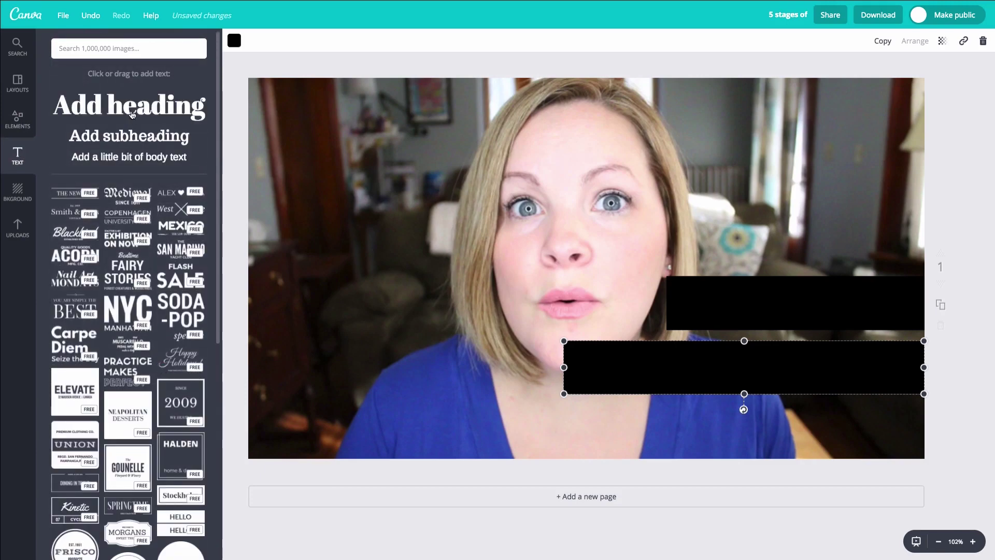
left_click_drag(133, 113, 548, 296)
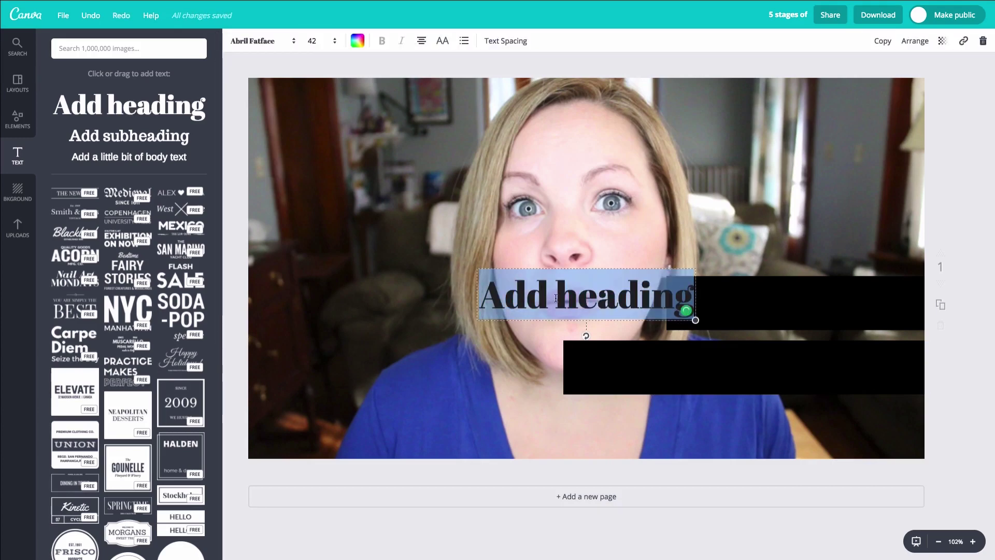
type("SNAPPY")
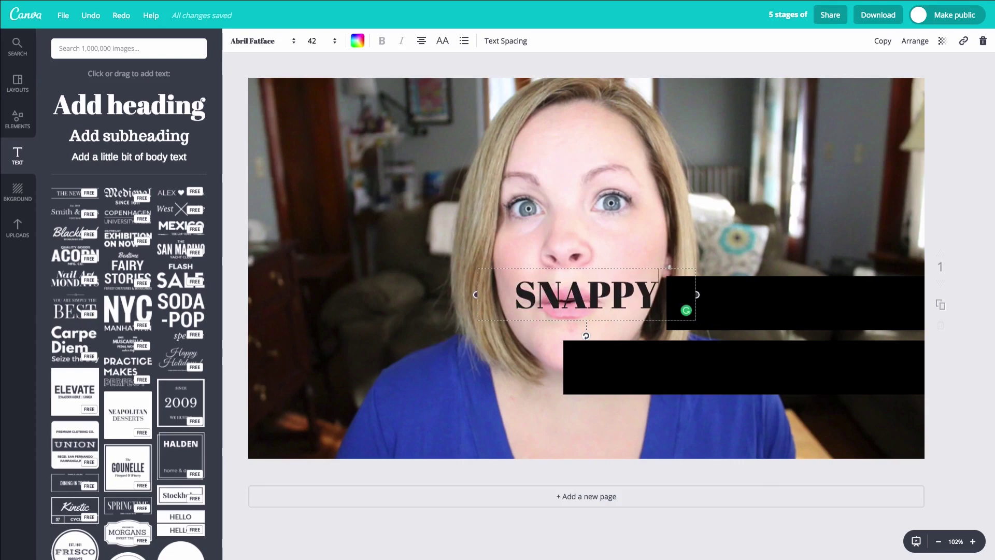
Style the SNAPPY heading in white with the Anton font and place it on the upper black bar
left_click(357, 41)
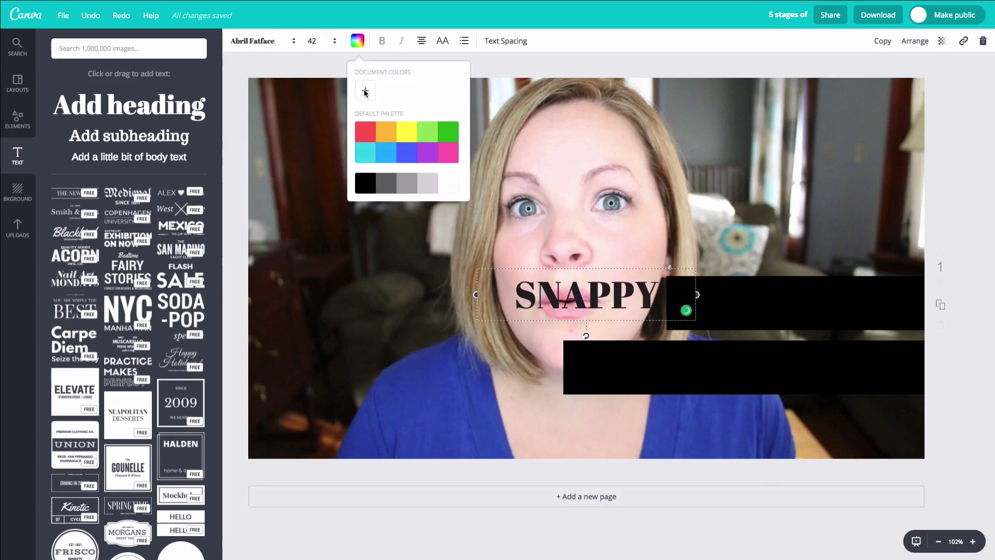
left_click(448, 188)
left_click(272, 42)
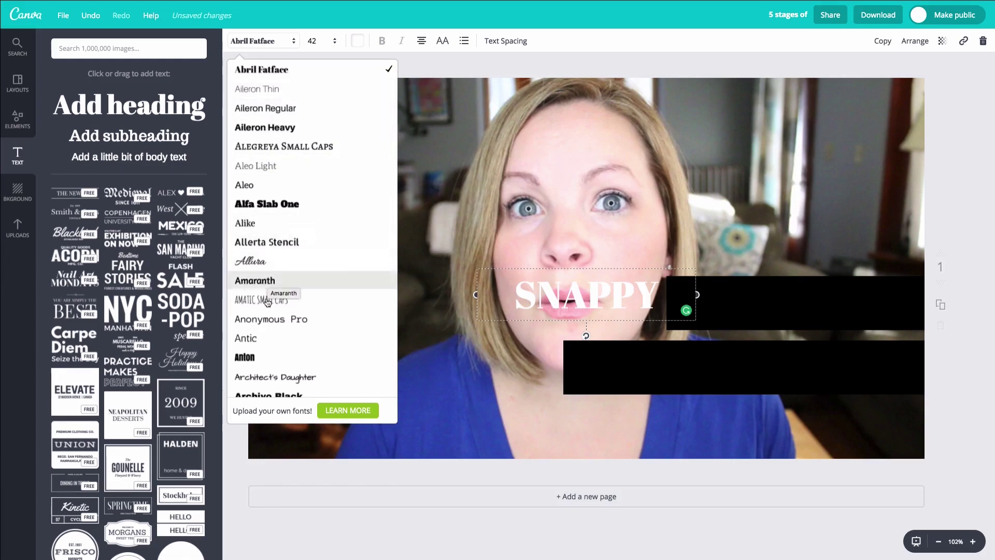
left_click(249, 357)
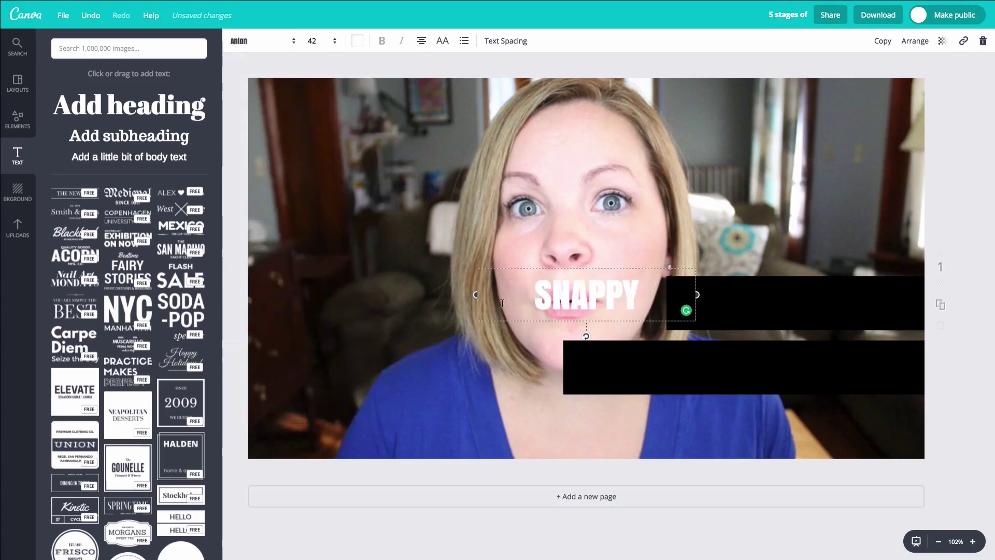
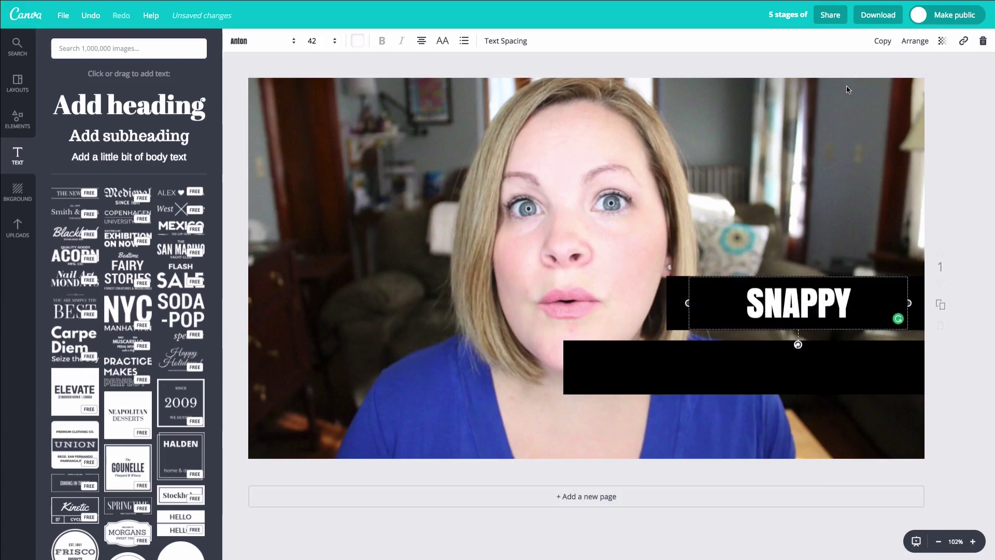
Change the font of the SNAPPY heading to Allerta Stencil
left_click(234, 46)
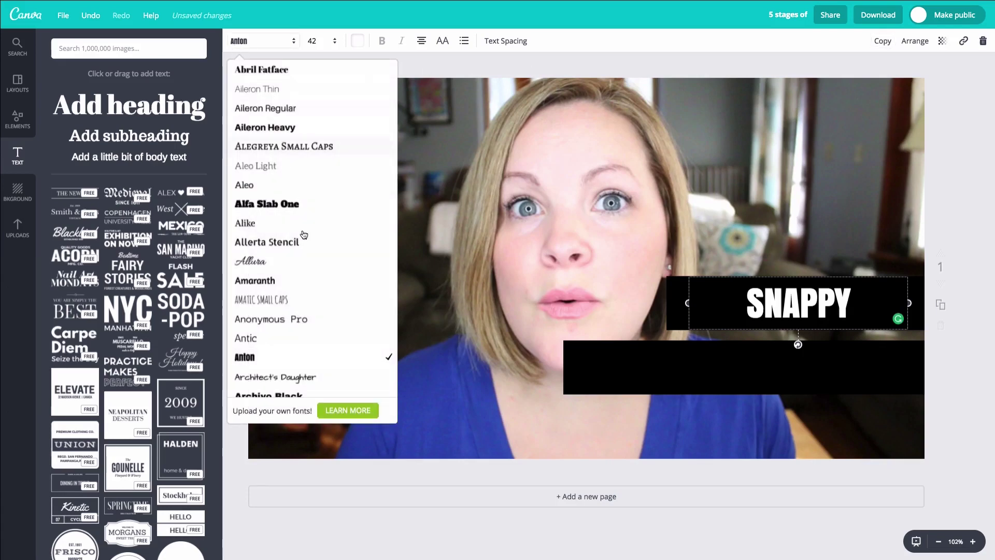
scroll(306, 248, "down", 2)
left_click(268, 196)
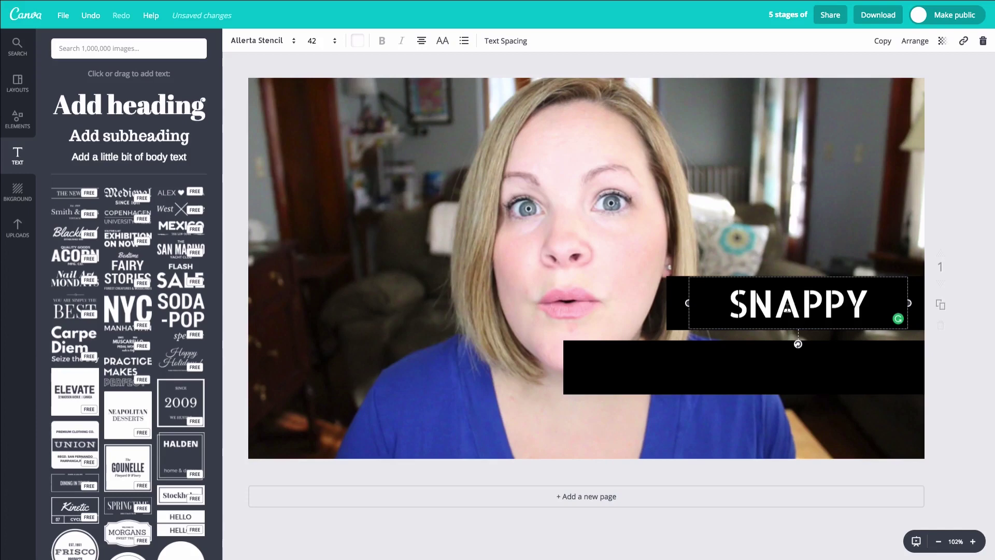
Duplicate the SNAPPY heading, fit the copy across the lower black bar, and replace its text with JUMP CUTS
left_click(882, 40)
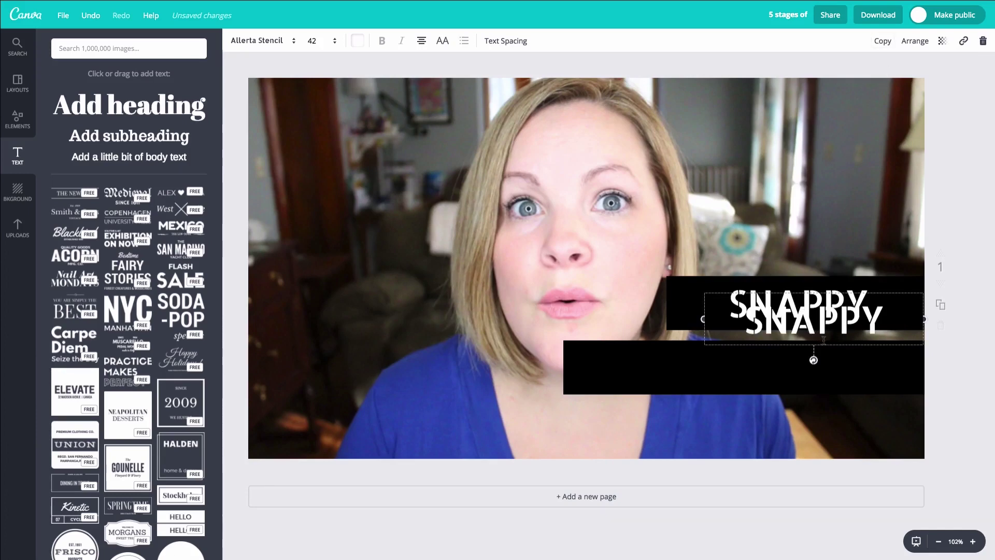
left_click_drag(826, 358, 810, 405)
left_click_drag(688, 367, 580, 367)
double_click(731, 366)
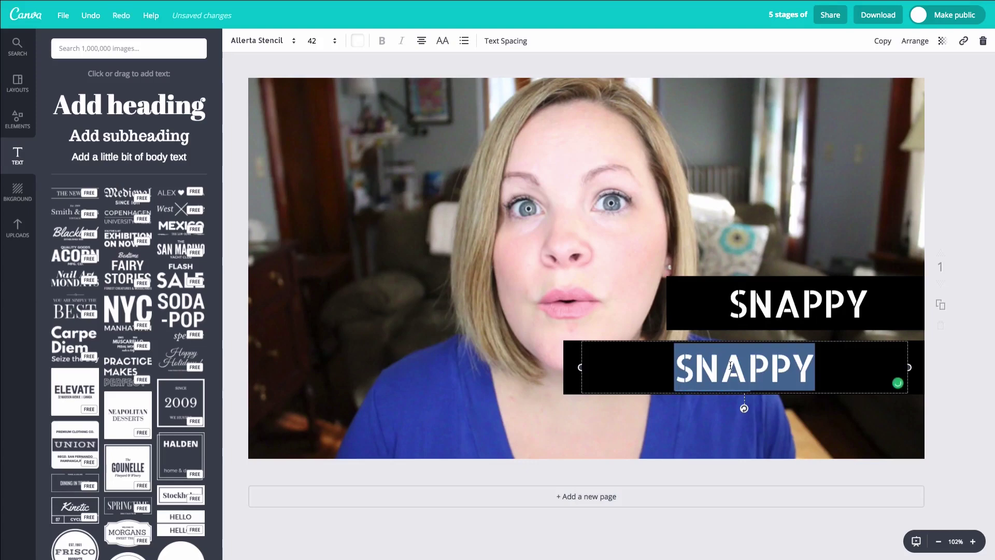
type("JUMP CUTS")
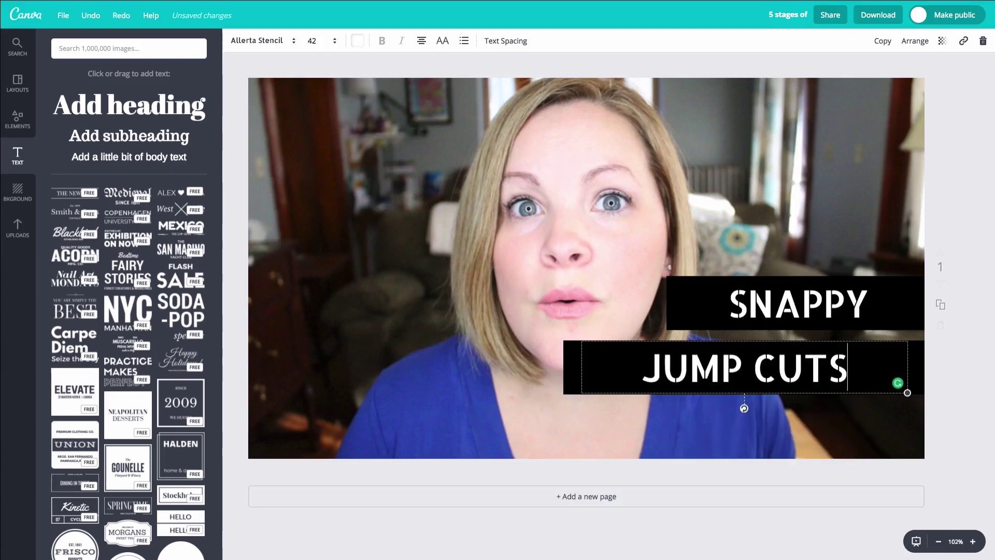
Right-align the text of both the JUMP CUTS and SNAPPY headings
left_click(422, 41)
left_click(462, 72)
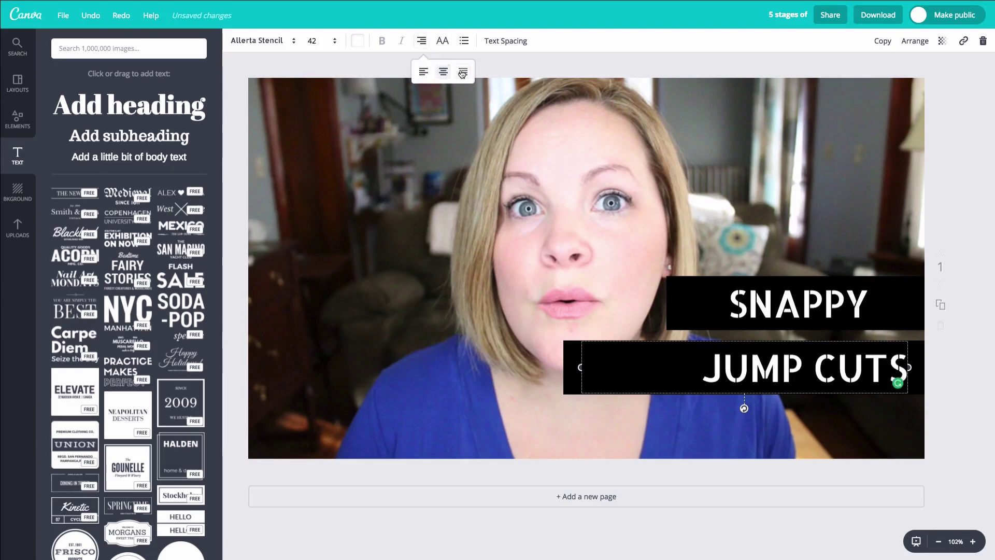
left_click(712, 316)
left_click(422, 41)
left_click(463, 71)
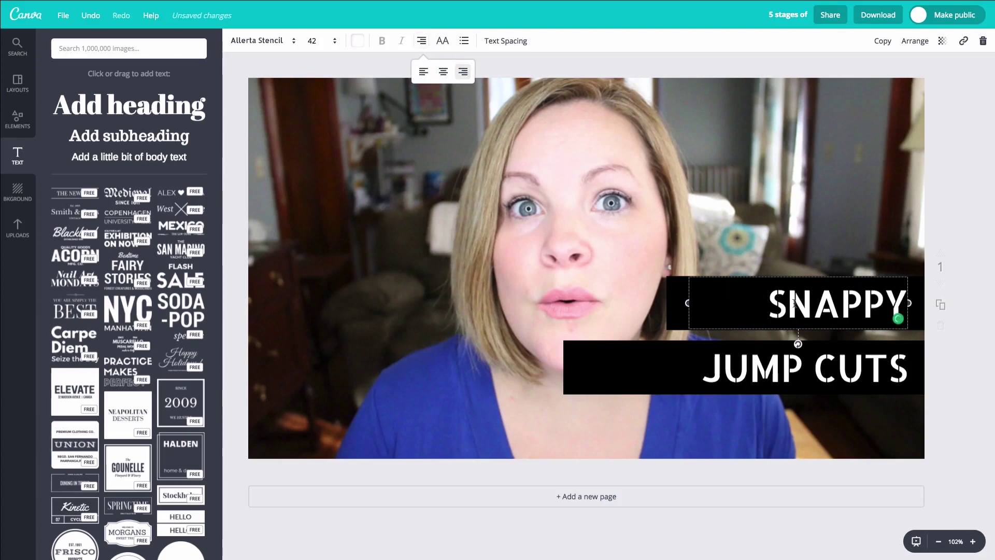
Shorten both black bars from their left ends so each closely fits the heading on it
left_click(581, 371)
left_click(574, 363)
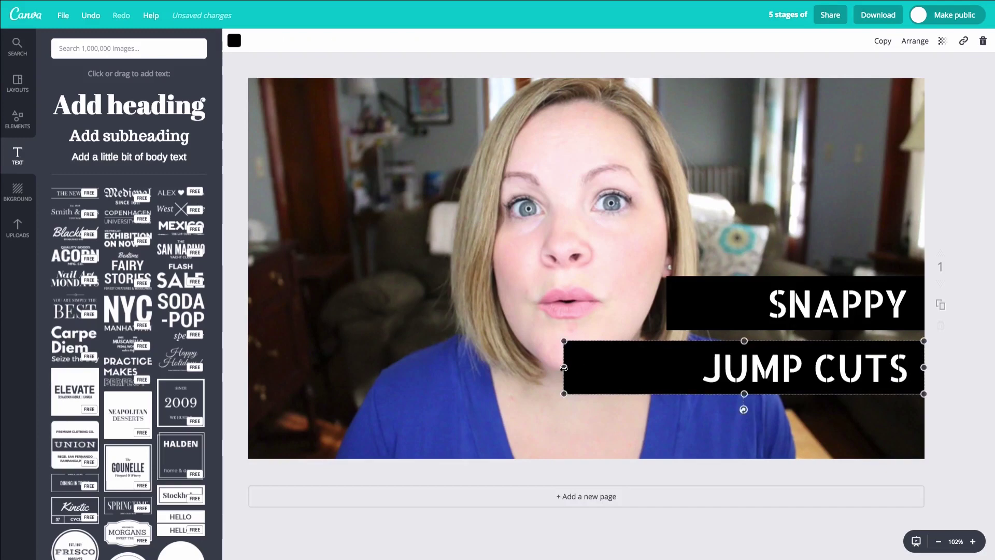
left_click_drag(564, 367, 682, 367)
left_click(673, 302)
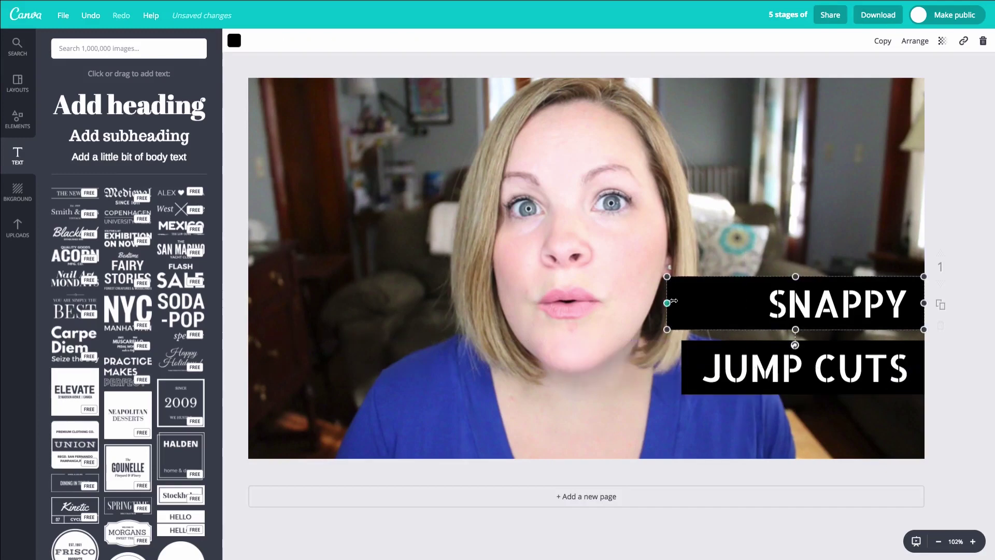
left_click_drag(667, 303, 752, 302)
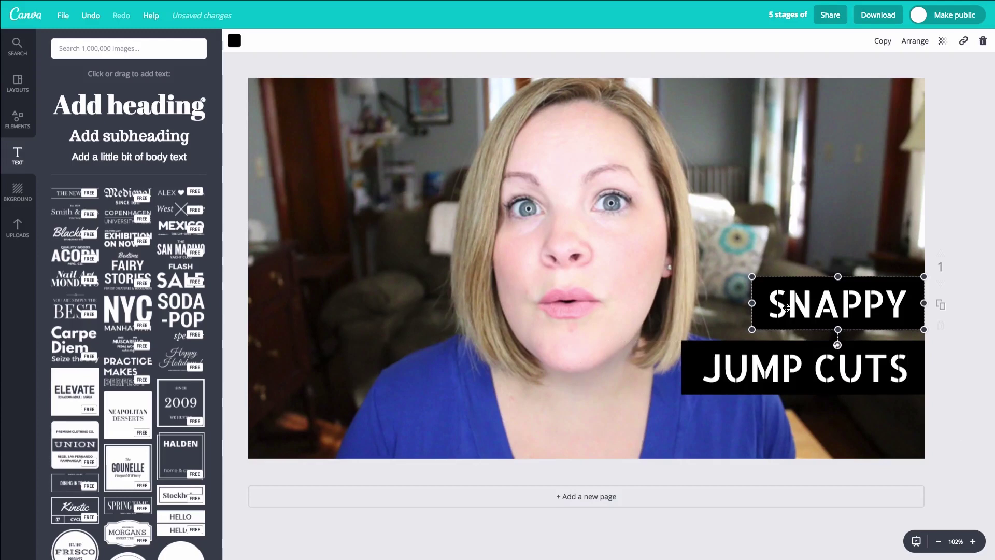
Move the SNAPPY heading off its bar onto the face in the photo and add JUMP CUTS as its second line
double_click(822, 307)
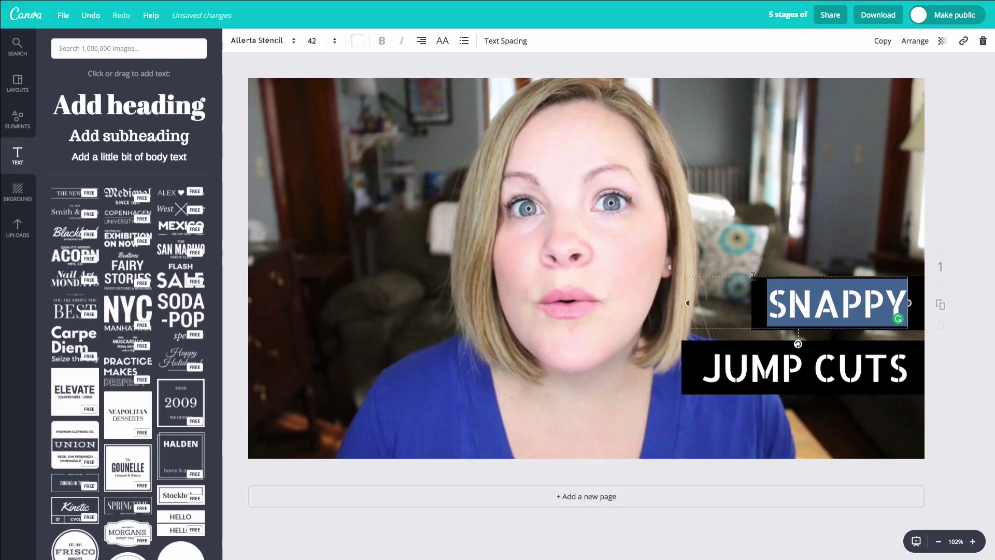
left_click_drag(754, 276, 620, 186)
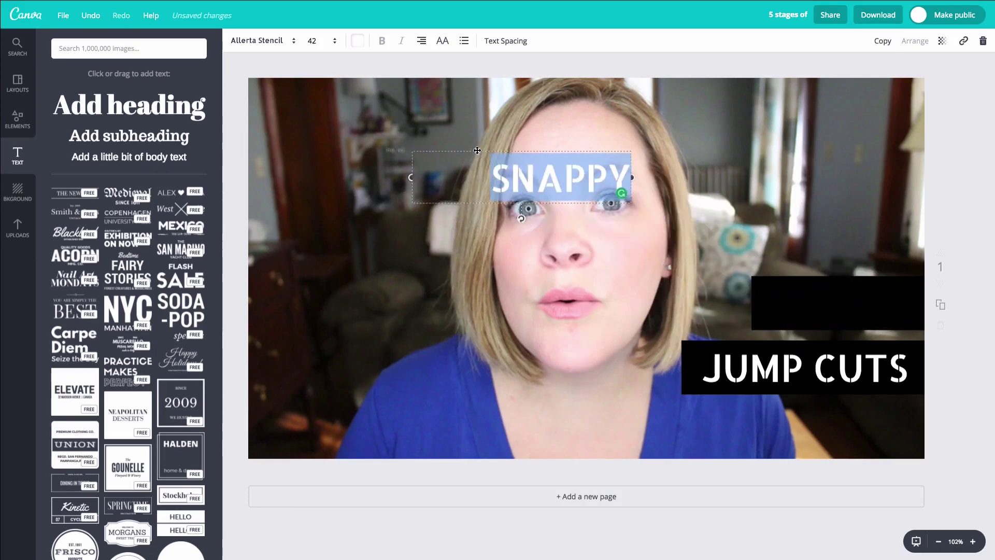
left_click(620, 185)
key("Return")
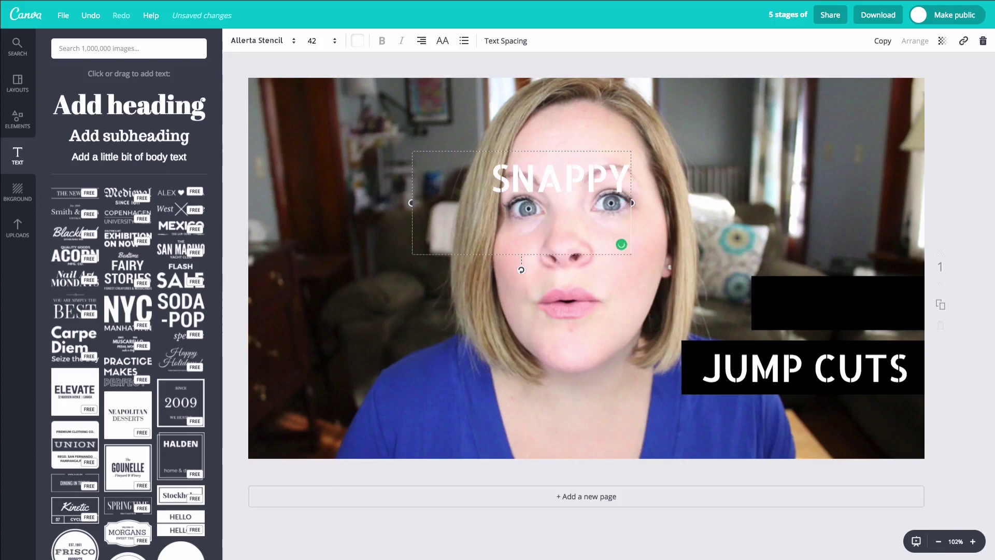
type("JUMP CUTS")
Delete both black bars and the separate JUMP CUTS heading on the lower bar
left_click(764, 281)
key("Delete")
left_click(828, 350)
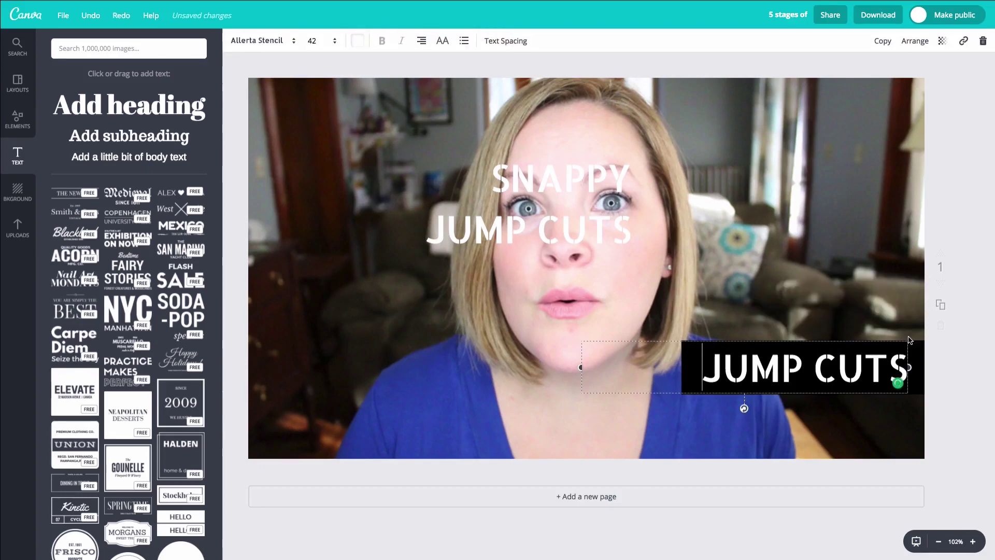
key("Delete")
left_click(913, 345)
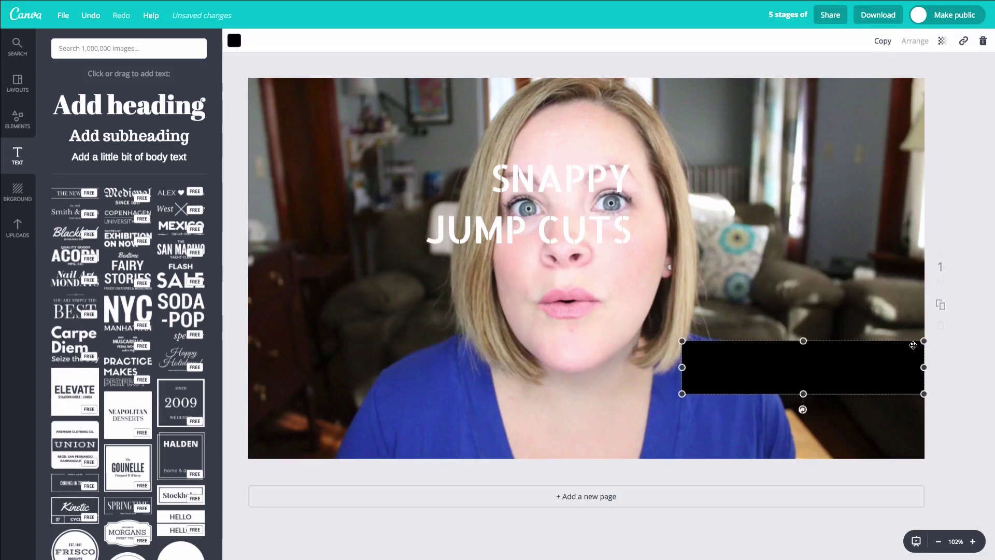
key("Delete")
Centre-align both lines of the SNAPPY JUMP CUTS heading
left_click(608, 234)
triple_click(608, 234)
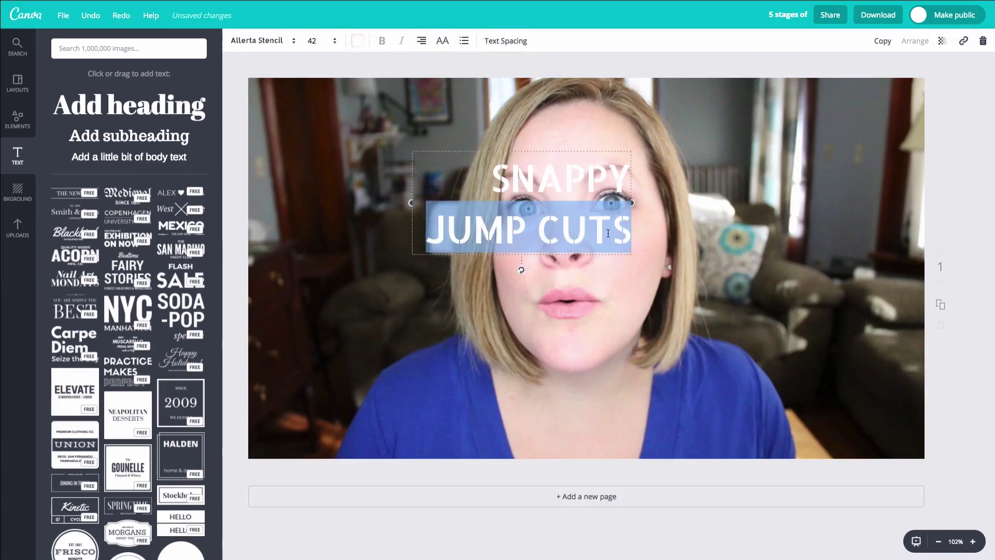
key("ctrl+a")
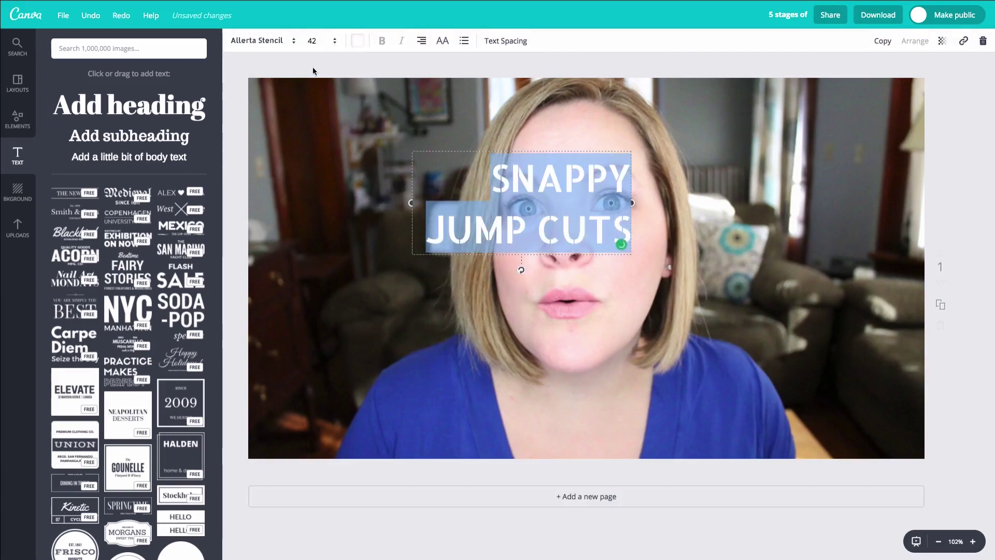
left_click(421, 46)
left_click(443, 73)
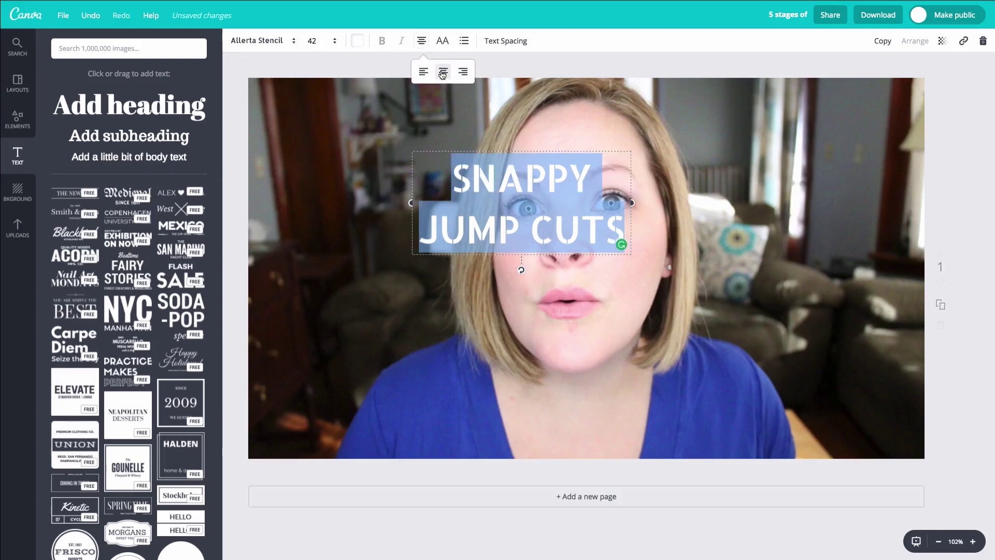
Set the heading's font size to 56 and widen its text box so JUMP CUTS fits on one line
left_click(335, 42)
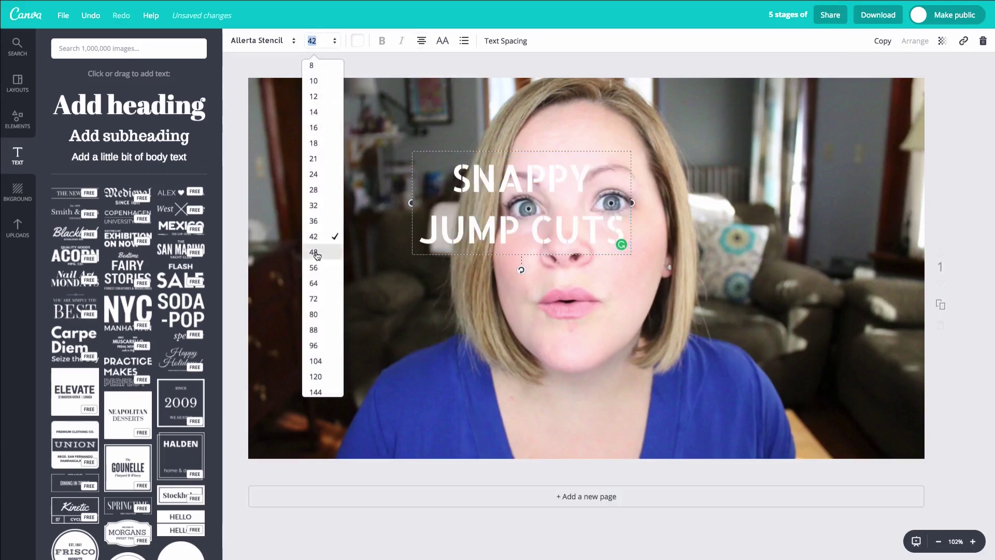
left_click(315, 345)
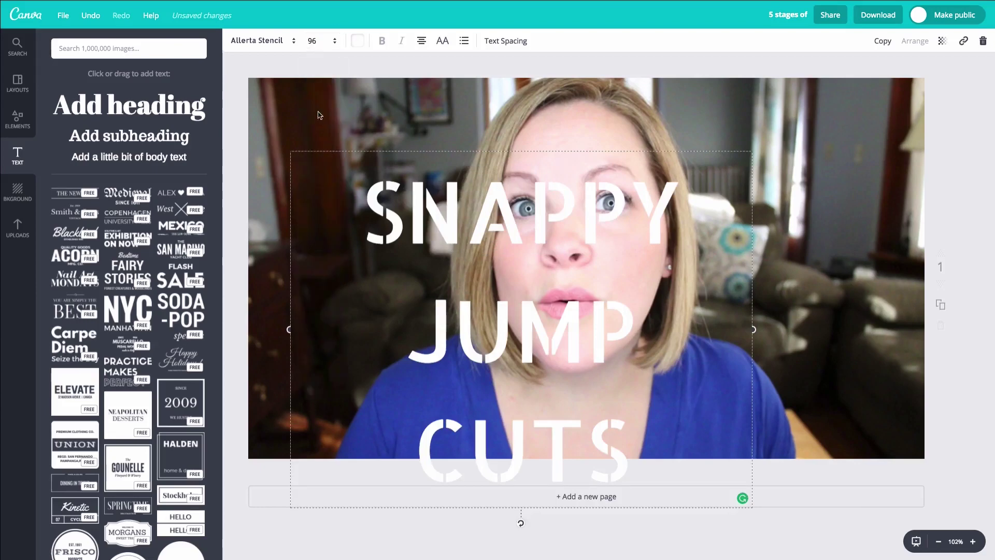
left_click(318, 43)
left_click(316, 316)
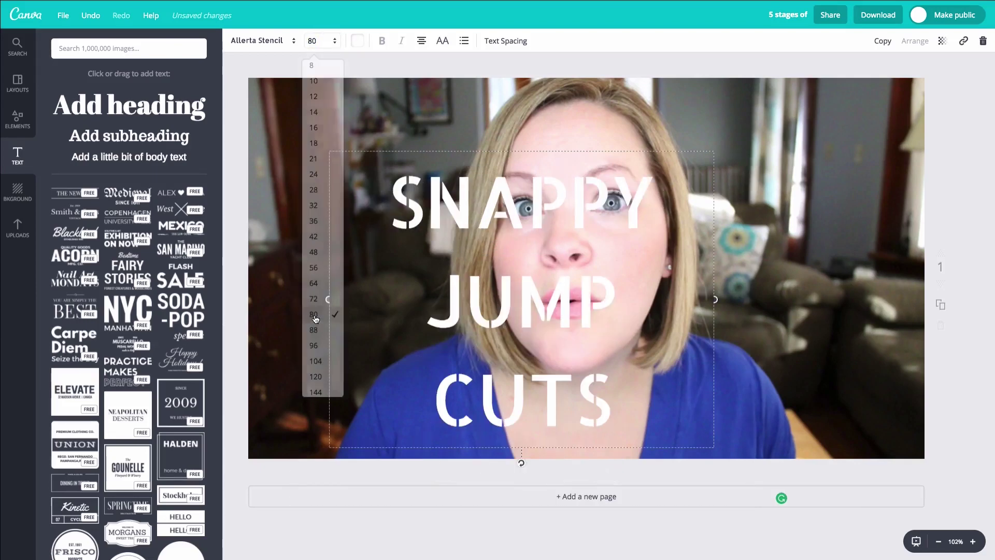
left_click(316, 42)
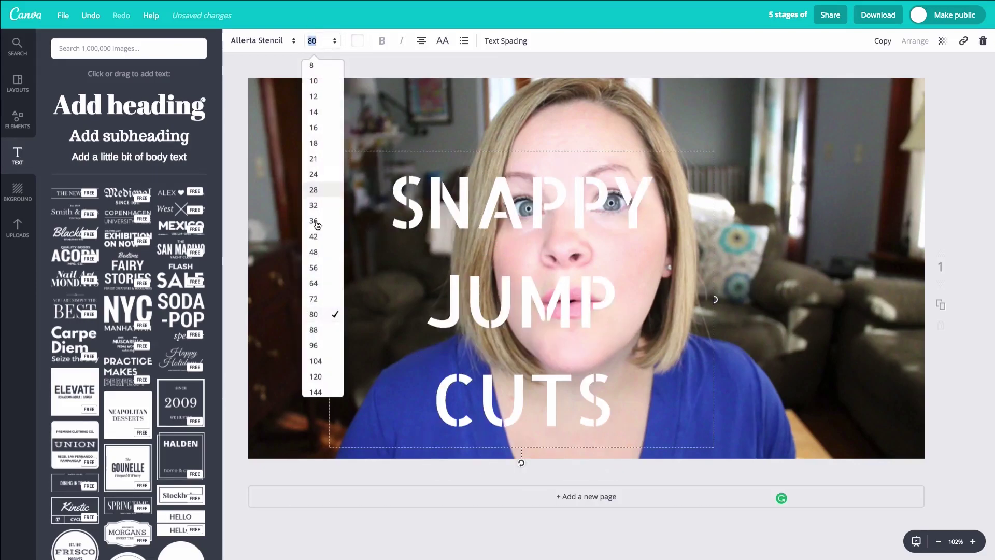
left_click(315, 268)
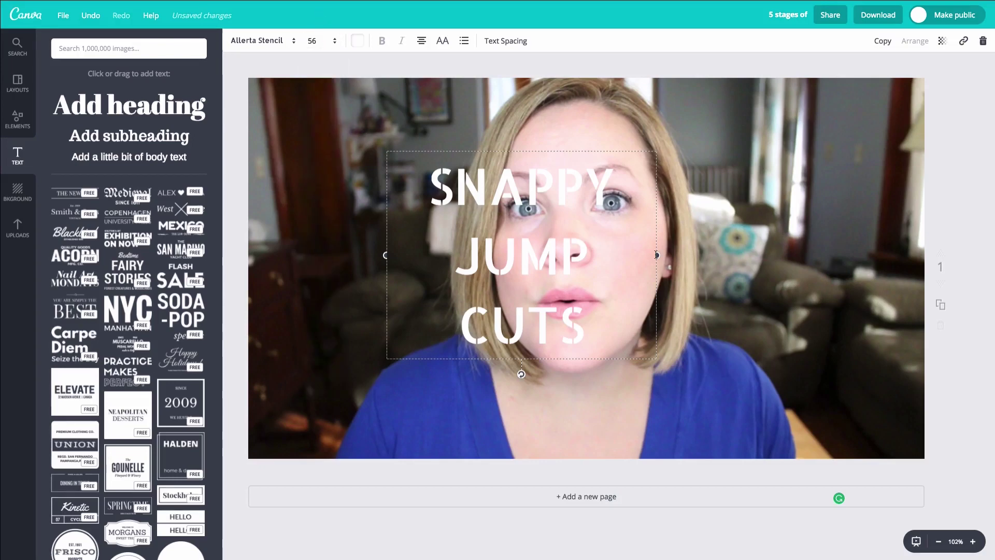
left_click_drag(663, 256, 797, 243)
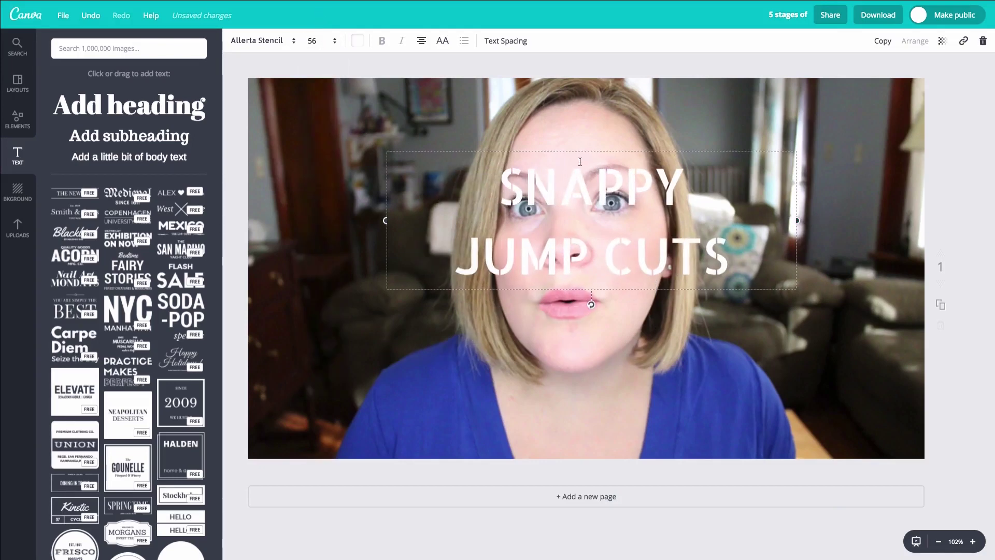
Move the two-line heading slightly lower on the photo and change its text colour to black
left_click_drag(579, 151, 574, 179)
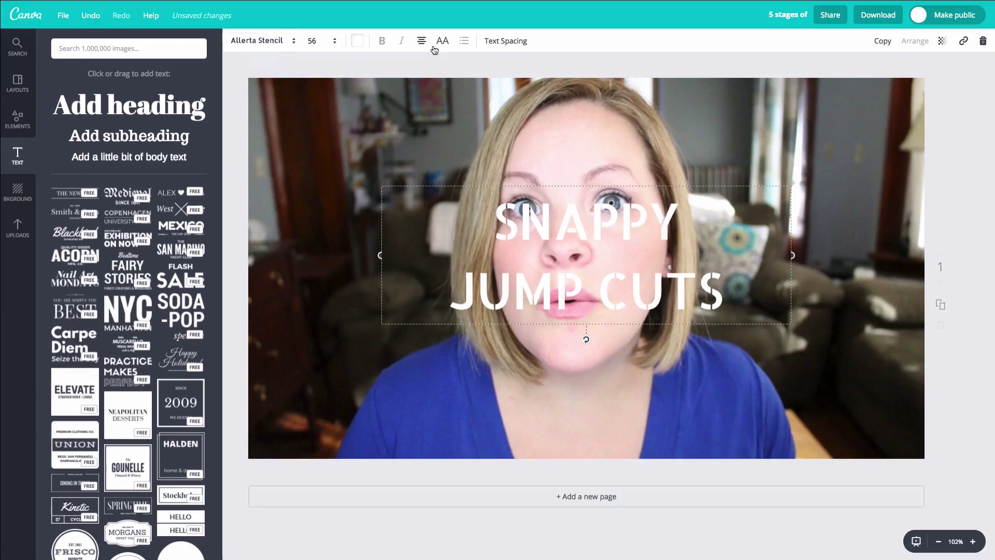
left_click(355, 45)
left_click(361, 186)
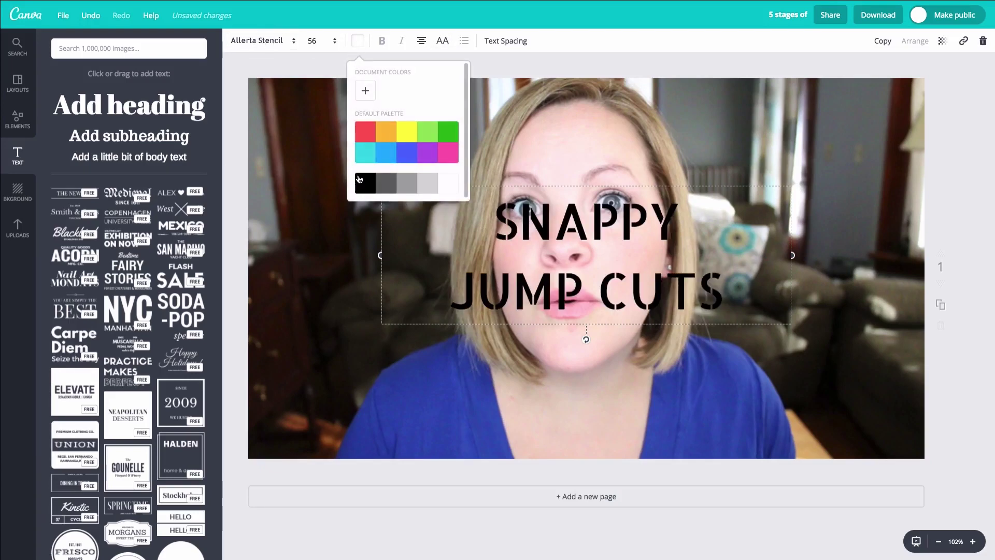
left_click(304, 128)
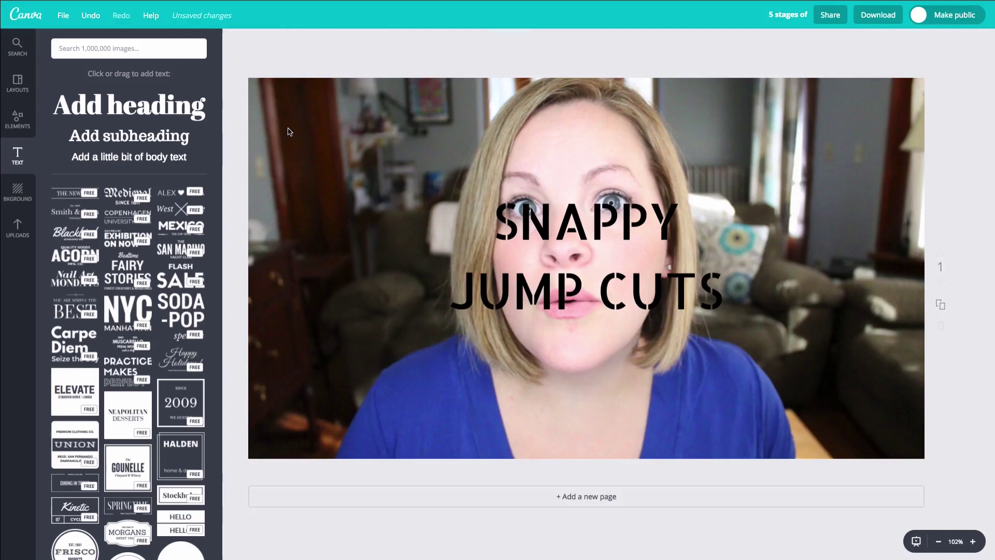
Try the Epic, Edge, Drama and Cali filters on the background photo and return it to Normal
left_click(289, 129)
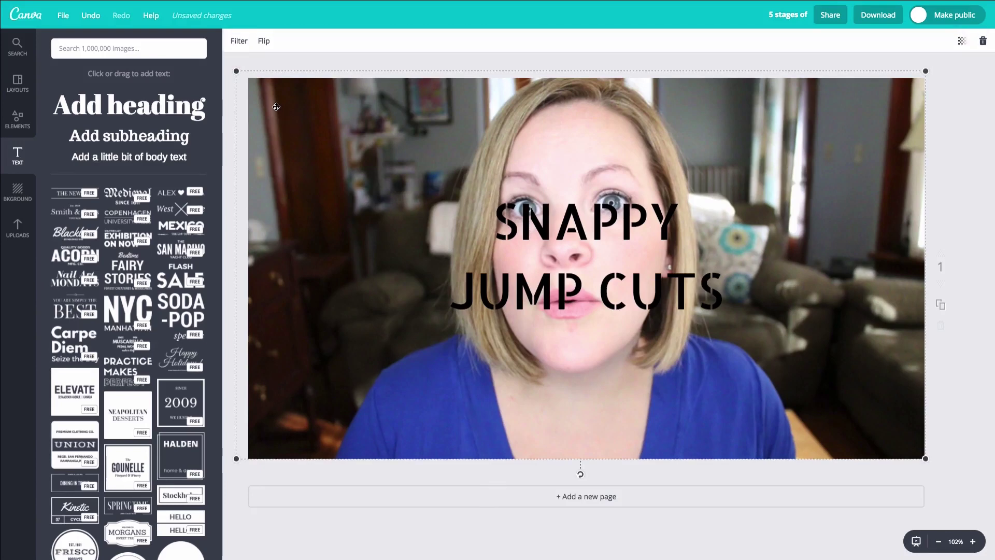
left_click(242, 44)
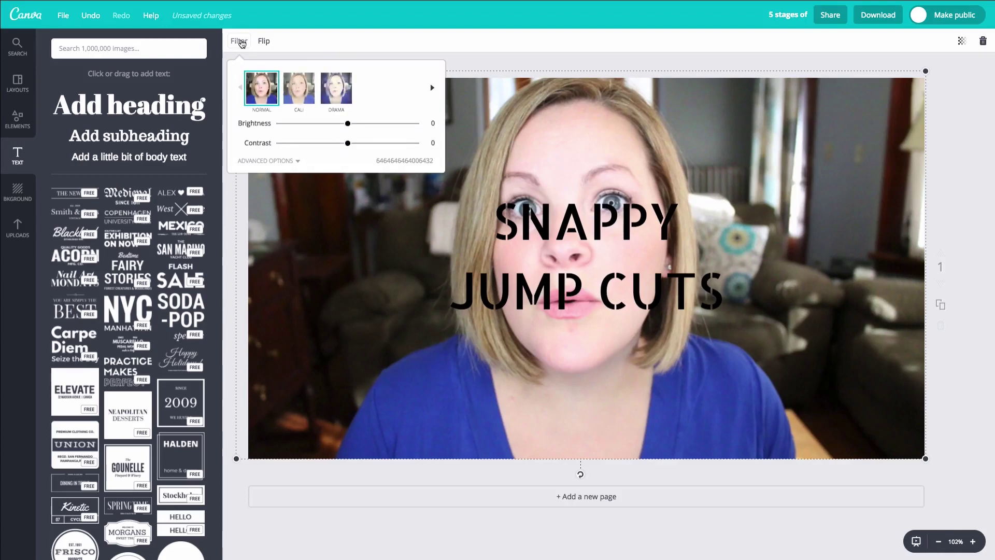
left_click(321, 264)
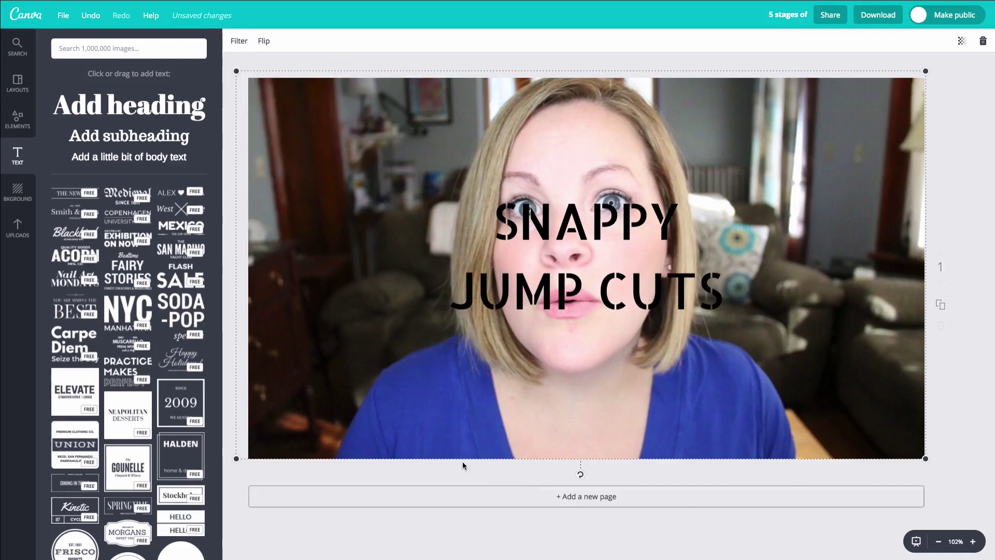
left_click(244, 44)
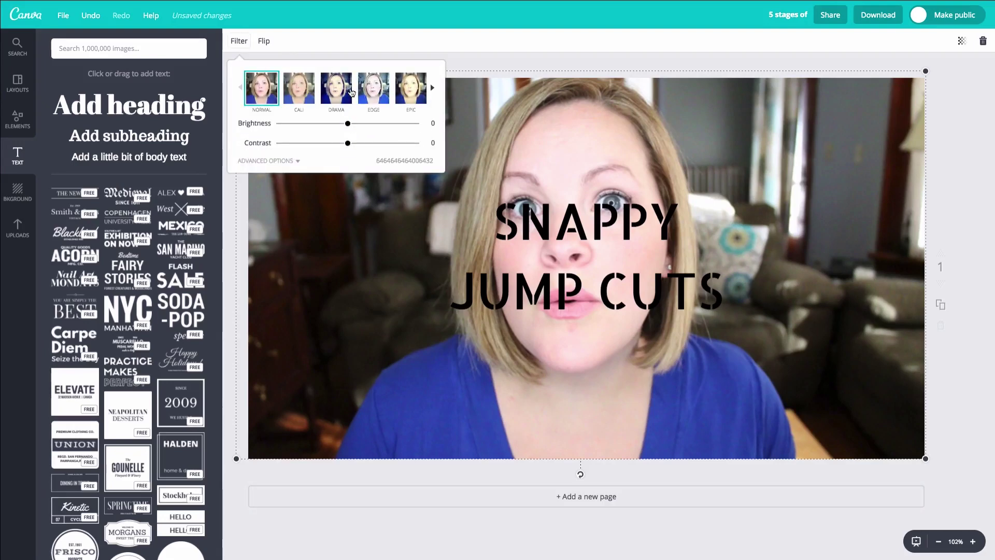
left_click(422, 93)
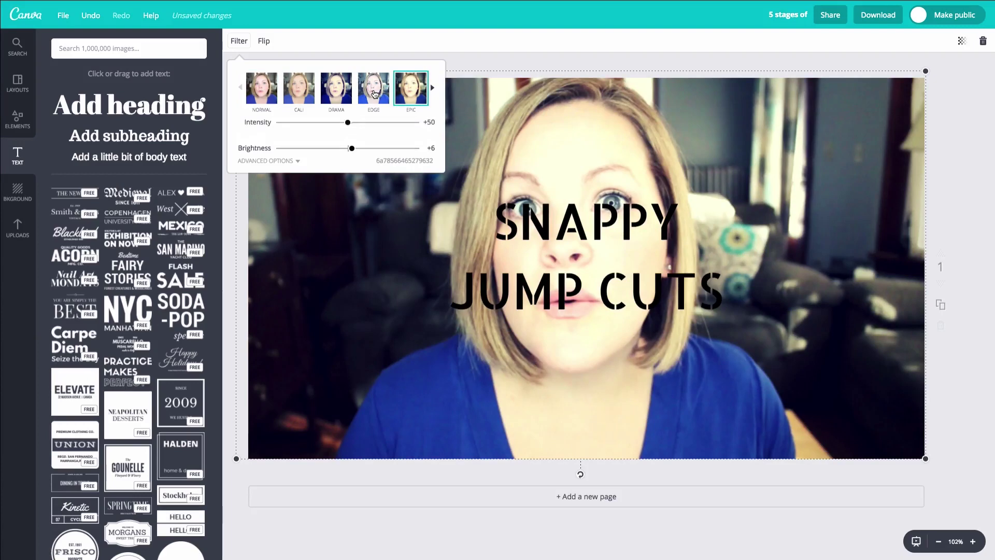
left_click(372, 94)
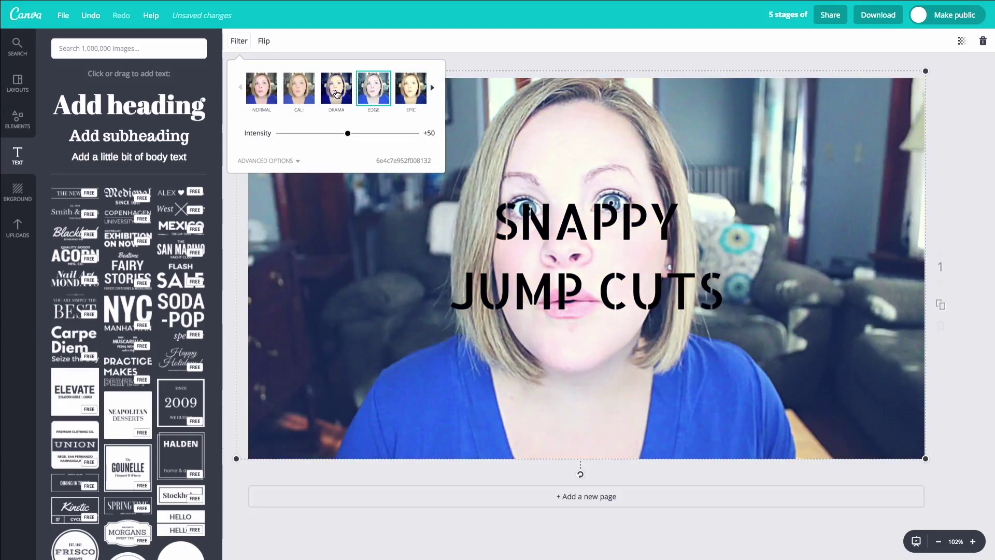
left_click(336, 95)
left_click(301, 93)
left_click(261, 94)
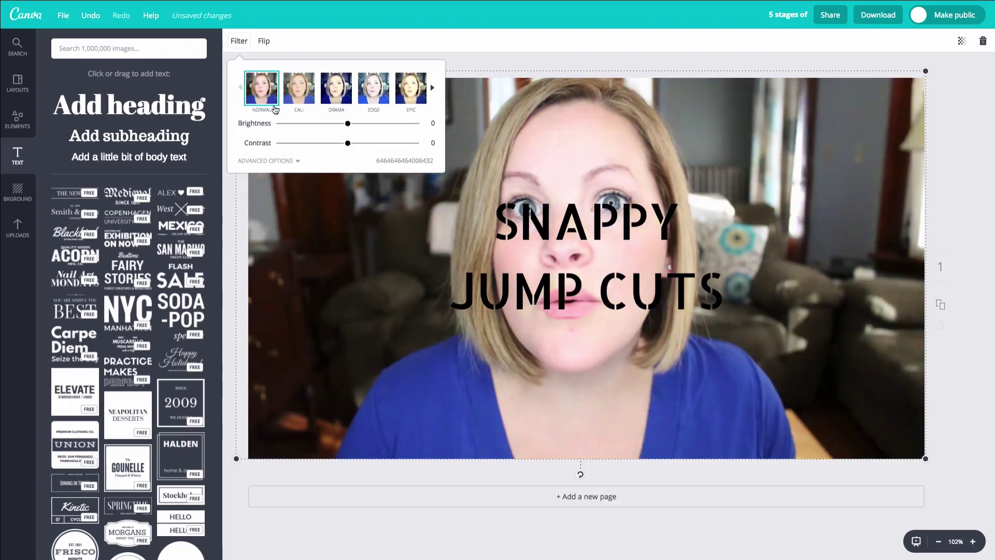
Adjust the background photo's brightness to +34 and its contrast to -34
left_click_drag(347, 123, 296, 146)
mouse_move(359, 127)
left_mouse_down()
mouse_move(291, 128)
mouse_move(372, 125)
left_mouse_up()
left_click_drag(298, 145, 330, 145)
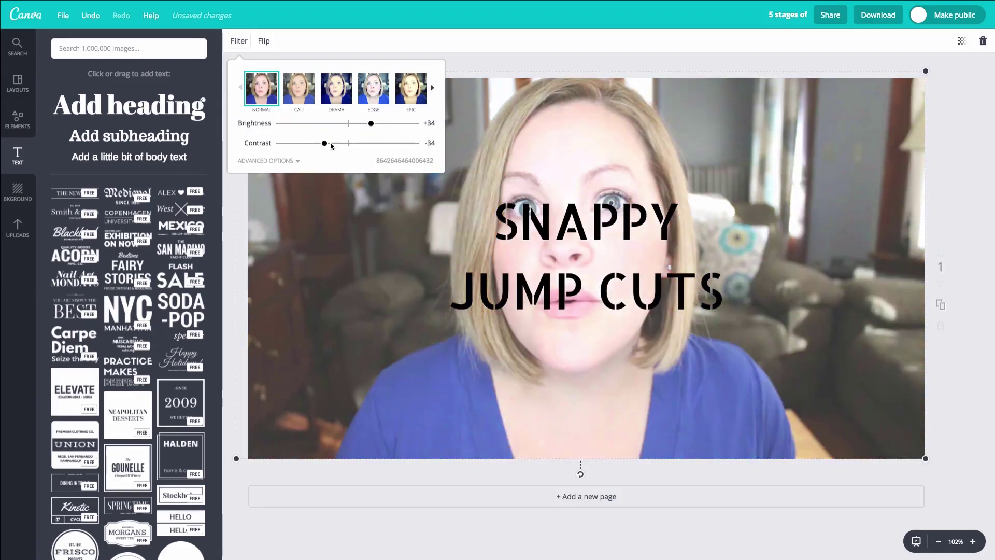
Try a blur of +47 on the background photo, with raised brightness and lowered contrast
left_click(286, 160)
left_click_drag(347, 165, 344, 142)
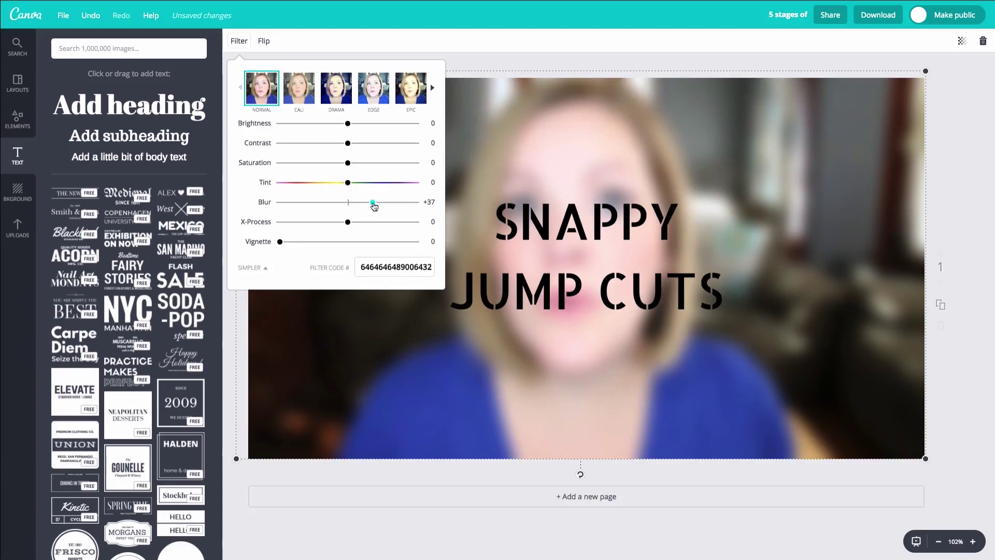
left_click_drag(374, 206, 382, 206)
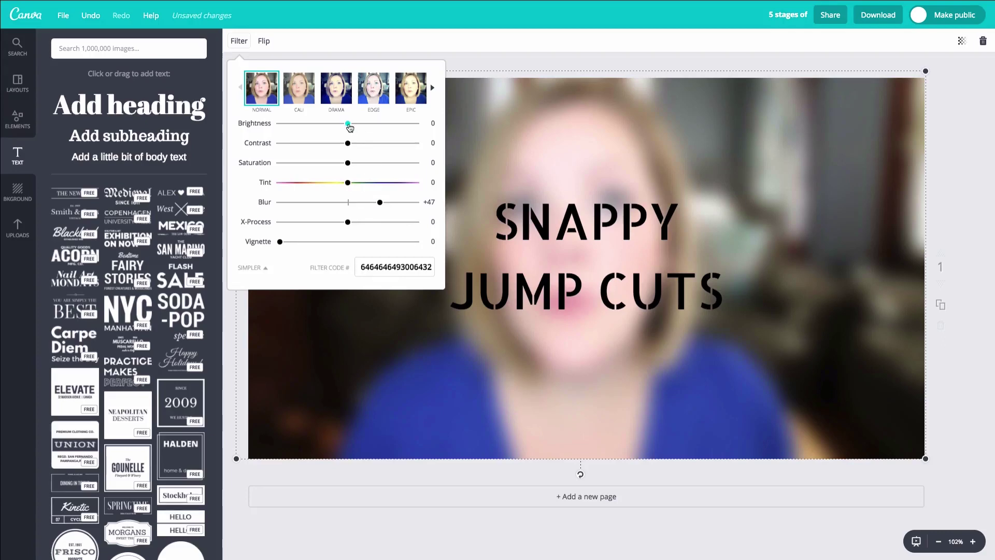
left_click_drag(350, 127, 301, 149)
left_click(239, 41)
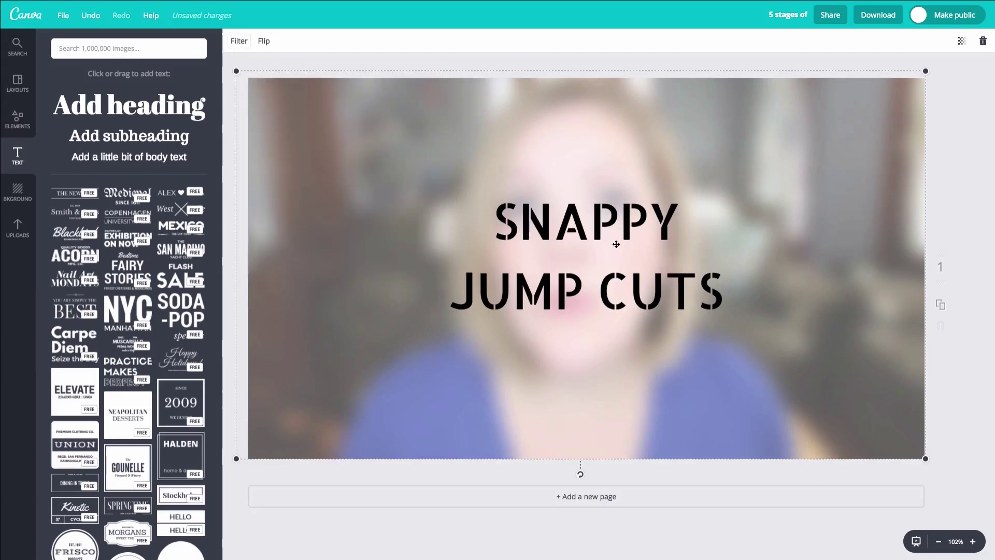
Widen the heading's text box on both sides and set its font size to 72
left_click(614, 238)
left_click_drag(792, 256, 876, 255)
left_click_drag(381, 254, 294, 255)
left_click(332, 41)
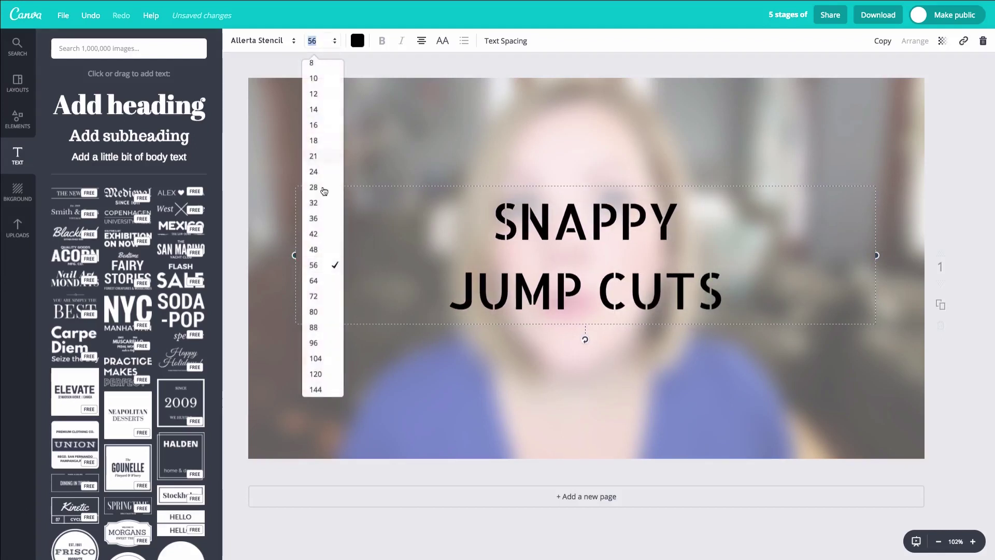
left_click(327, 280)
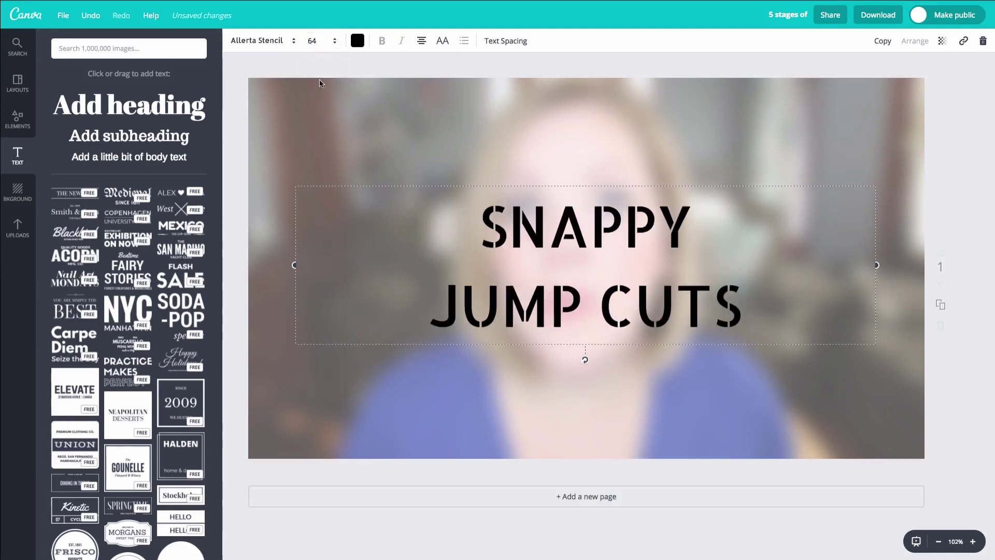
left_click(332, 41)
left_click(326, 290)
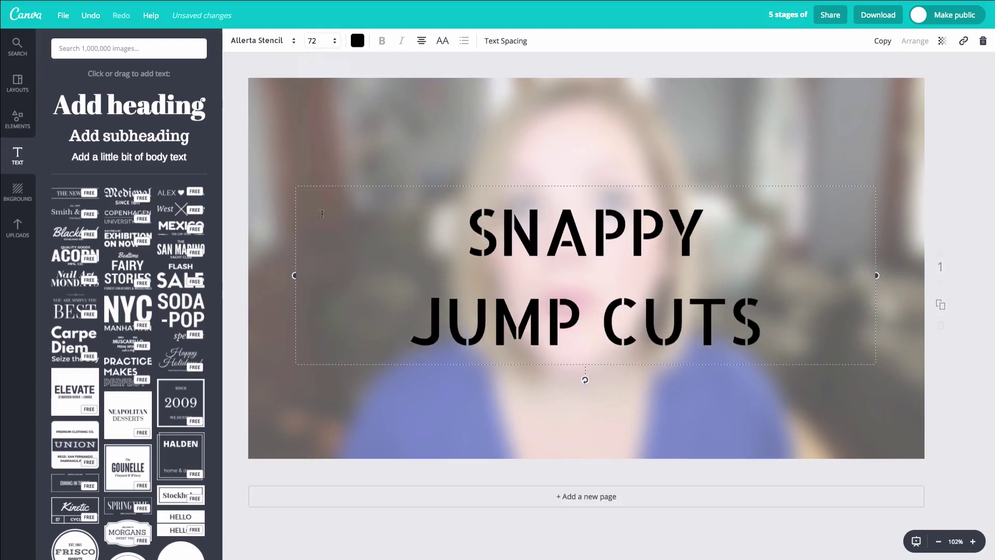
Try the Allura font on the heading and change it to Amaranth
left_click(294, 41)
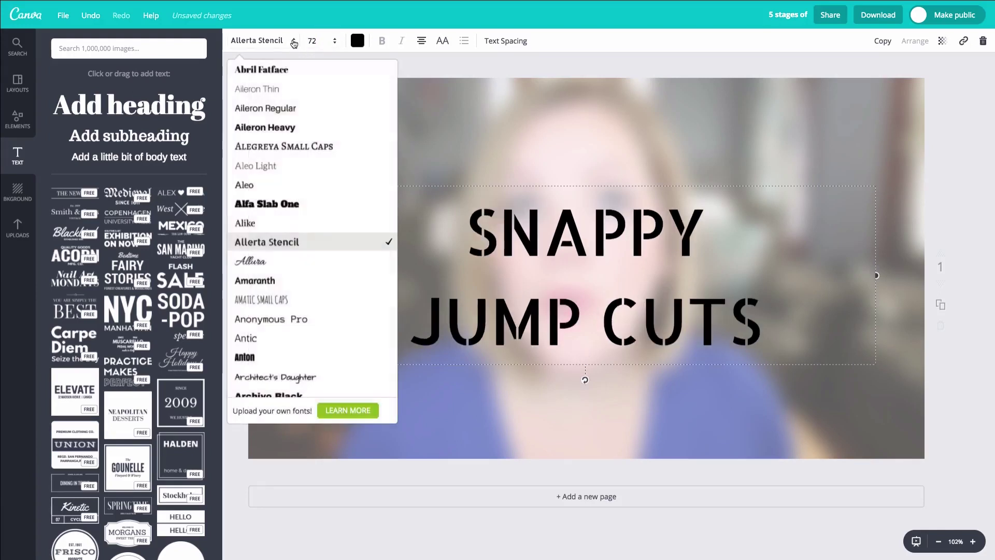
left_click(273, 261)
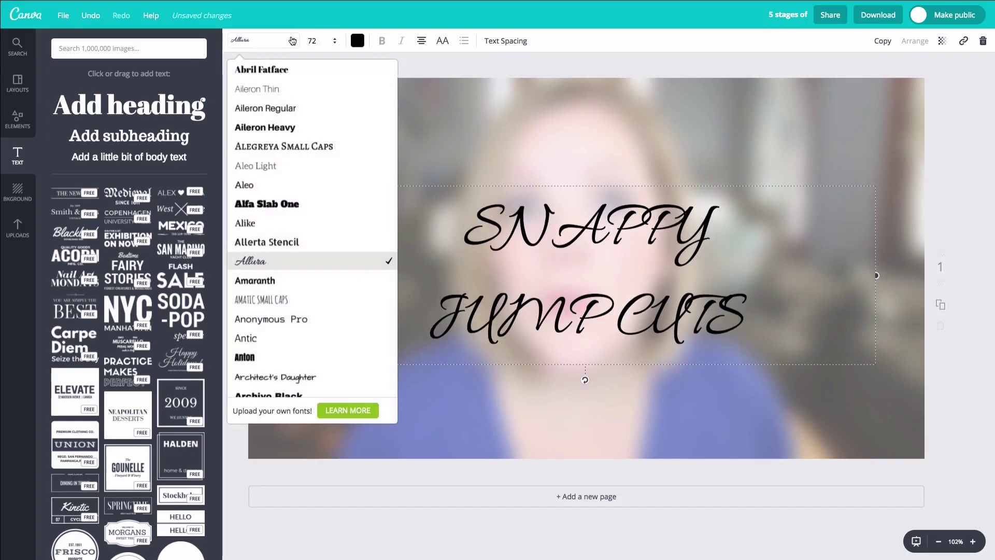
left_click(259, 282)
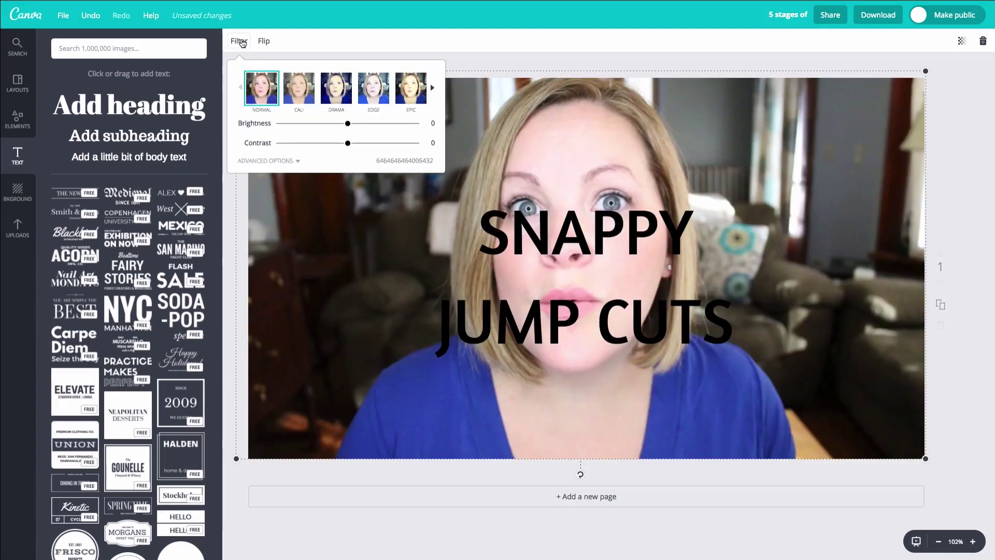
Add a white square shape and resize it into a horizontal bar of about 684 × 144 pixels over SNAPPY
left_click(242, 42)
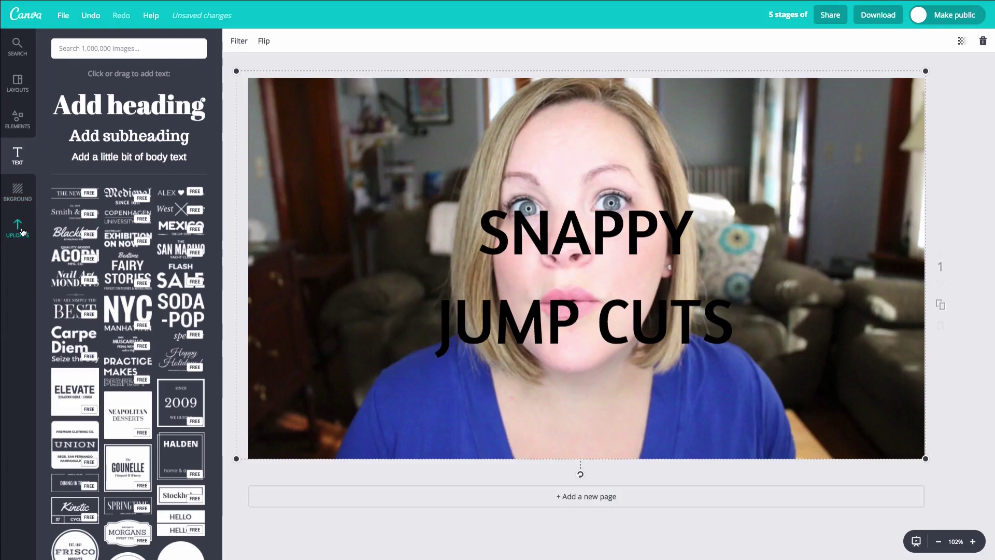
left_click(17, 192)
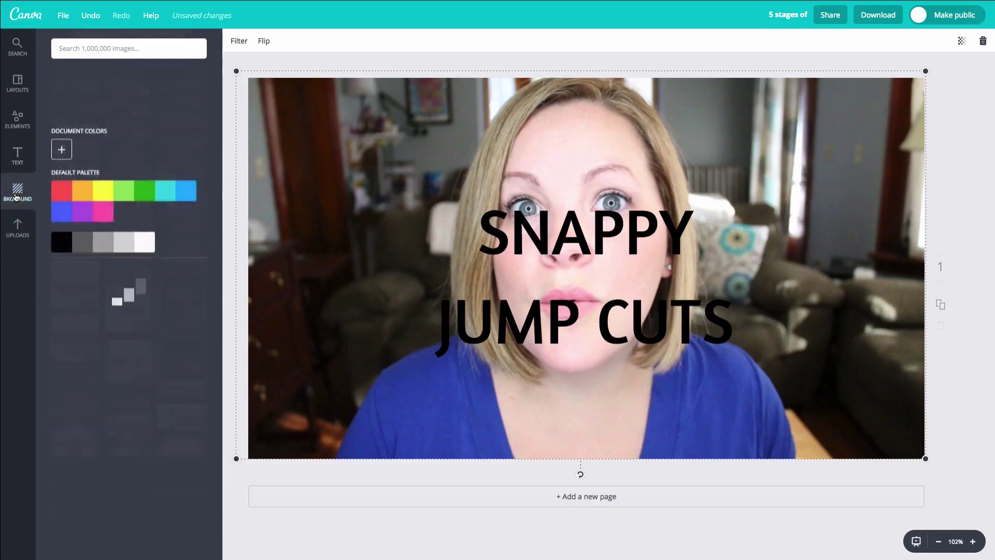
left_click(17, 128)
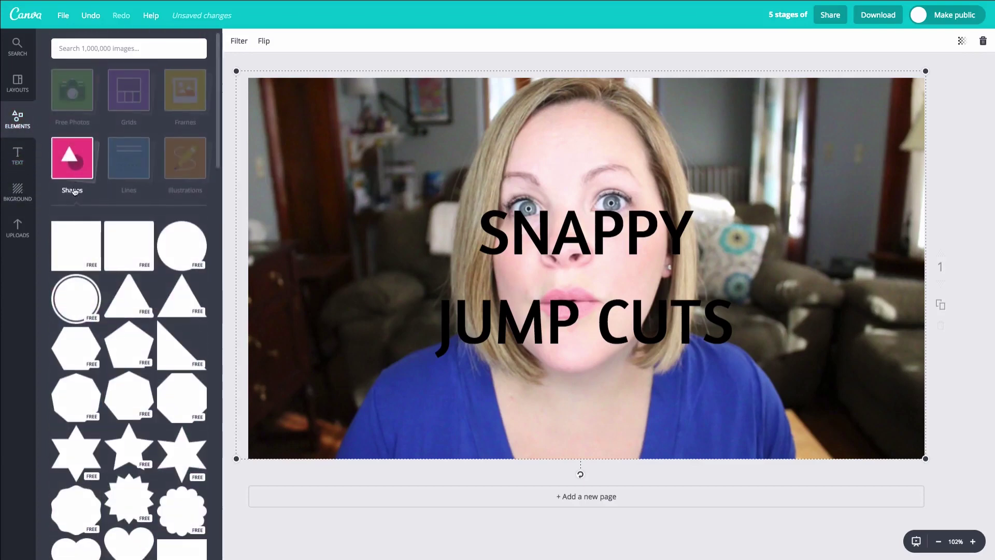
left_click(146, 251)
left_click_drag(586, 84, 586, 193)
left_click_drag(588, 454, 581, 267)
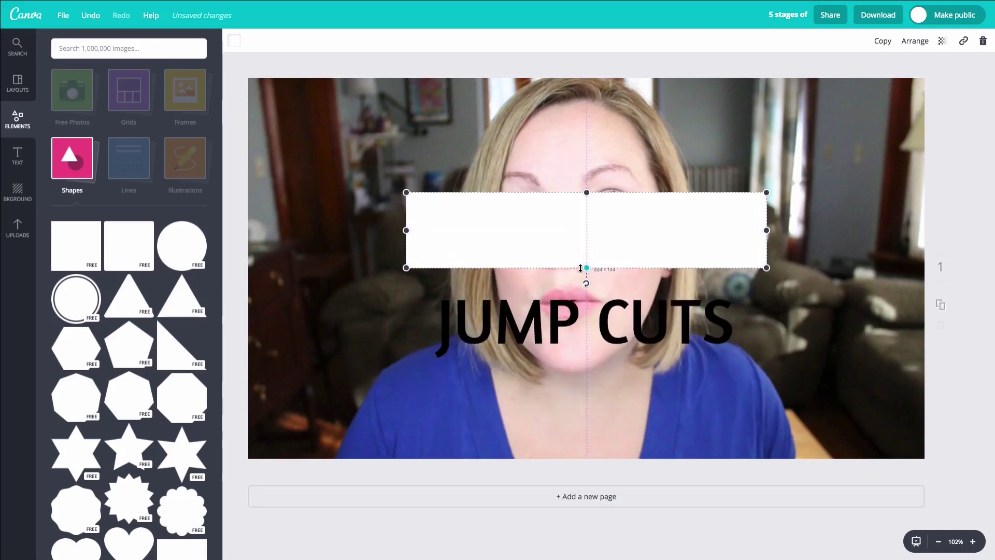
Duplicate the white bar, place the copy over JUMP CUTS and widen it at both ends
left_click(881, 40)
left_click_drag(624, 233, 607, 309)
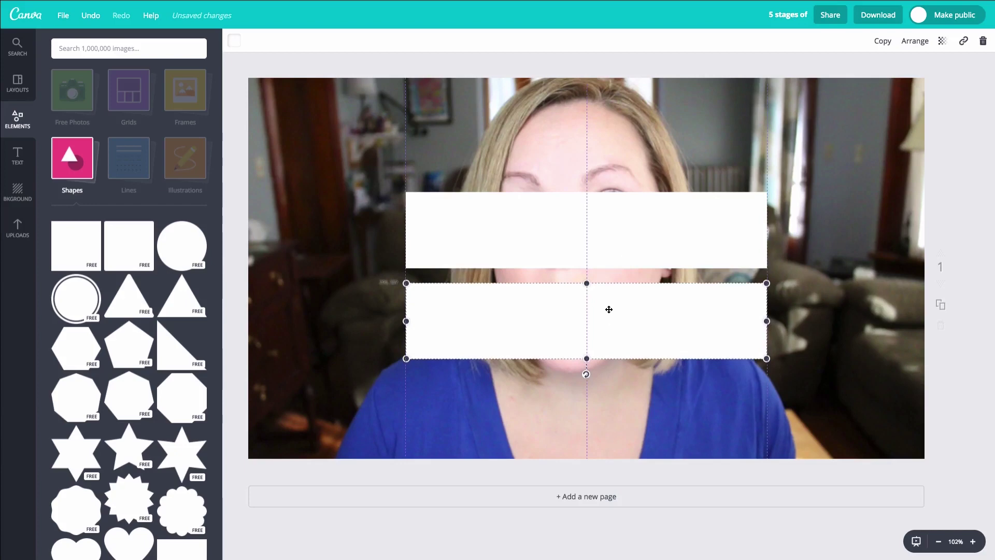
left_click_drag(775, 317, 803, 318)
left_click_drag(407, 319, 379, 320)
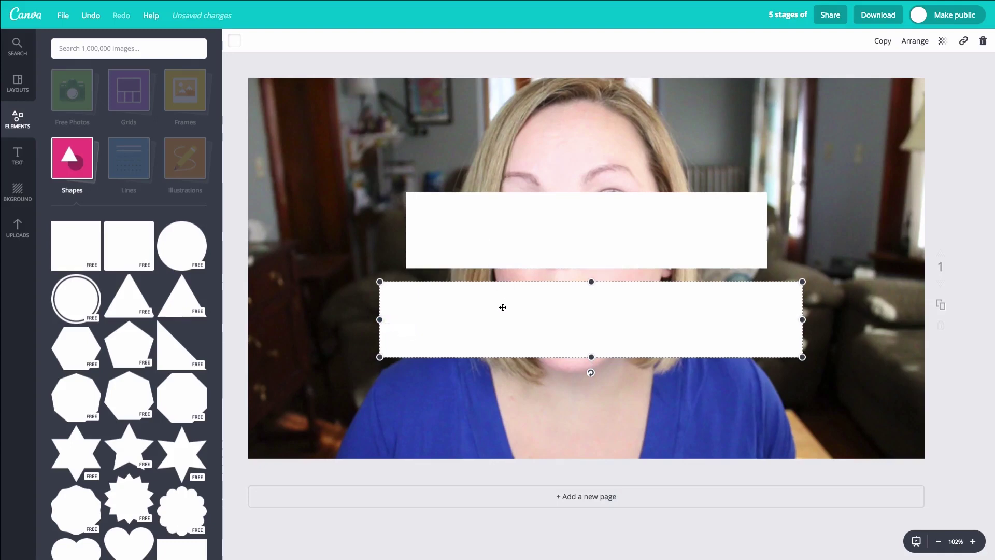
Send the white bars backward in the stacking order so they sit behind the heading text
left_click(915, 42)
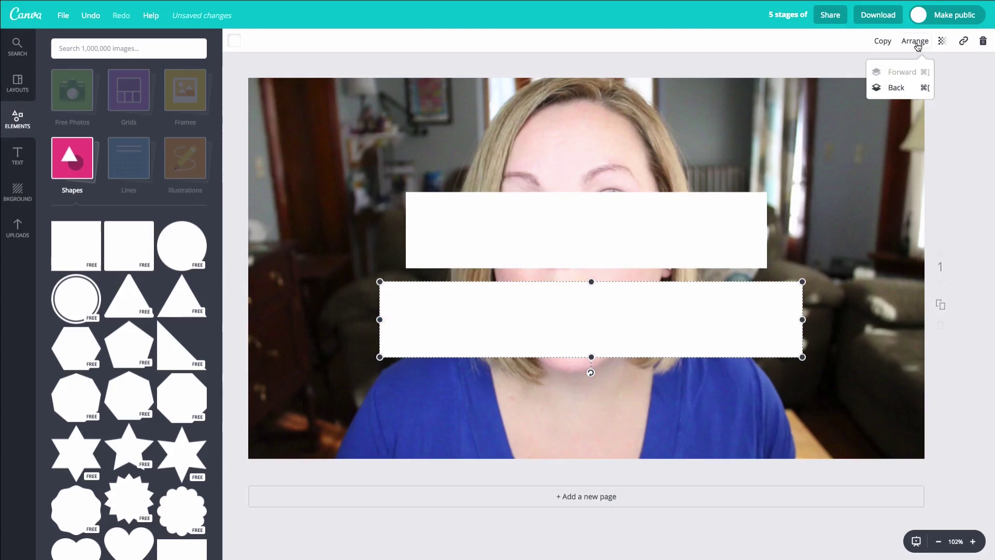
left_click(906, 89)
left_click(906, 89)
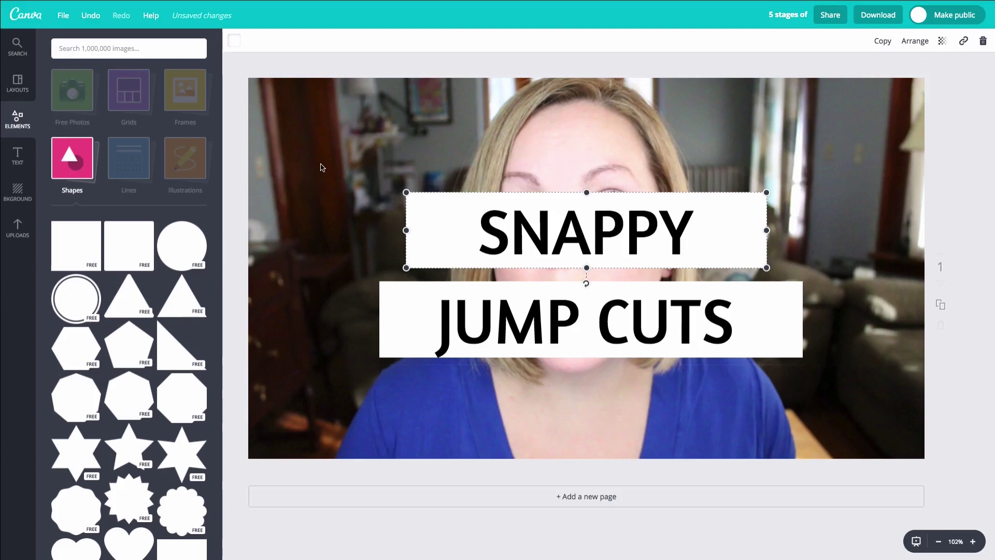
Drop the heading lower to reach the bars behind it and delete both white bars
left_click_drag(528, 152, 529, 255)
left_click(529, 229)
key("Delete")
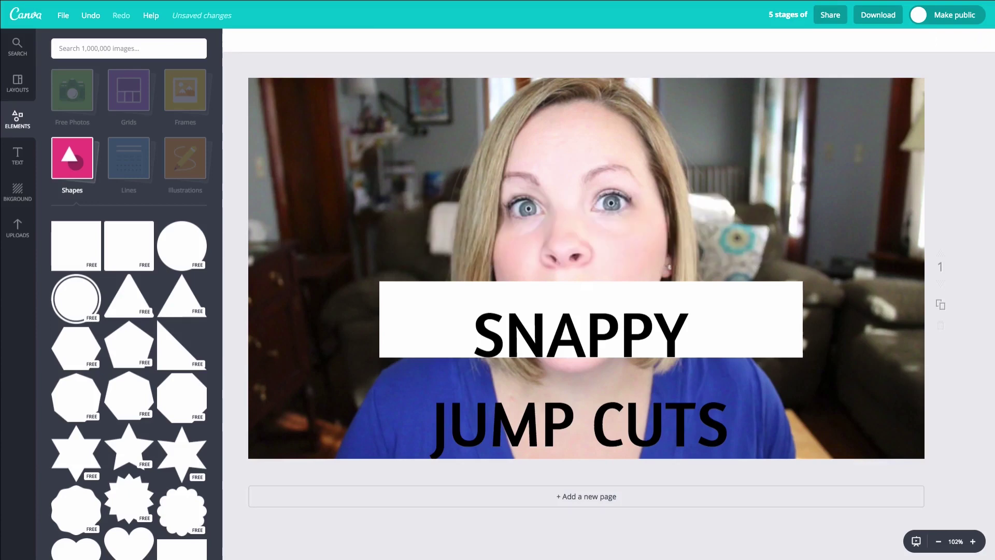
left_click(460, 283)
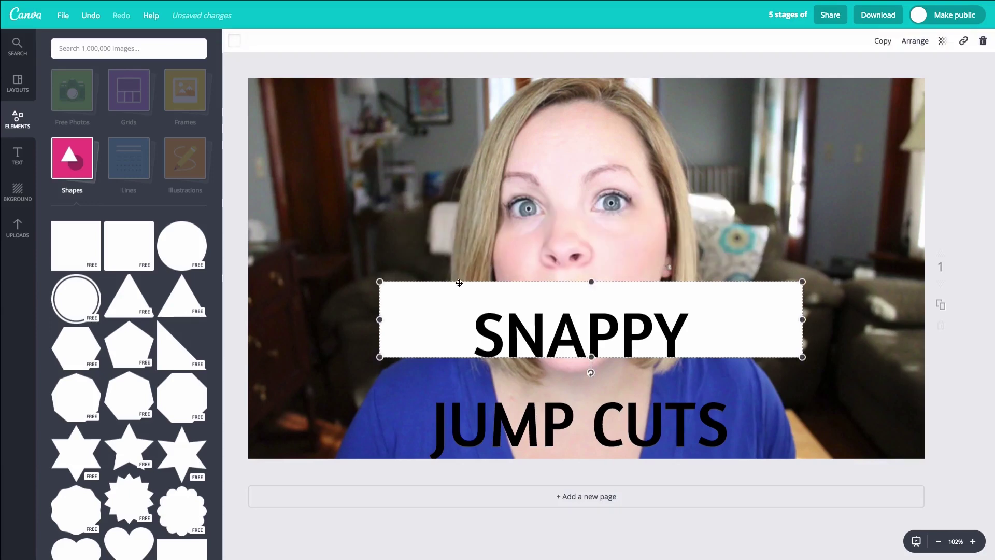
key("Delete")
left_click(563, 348)
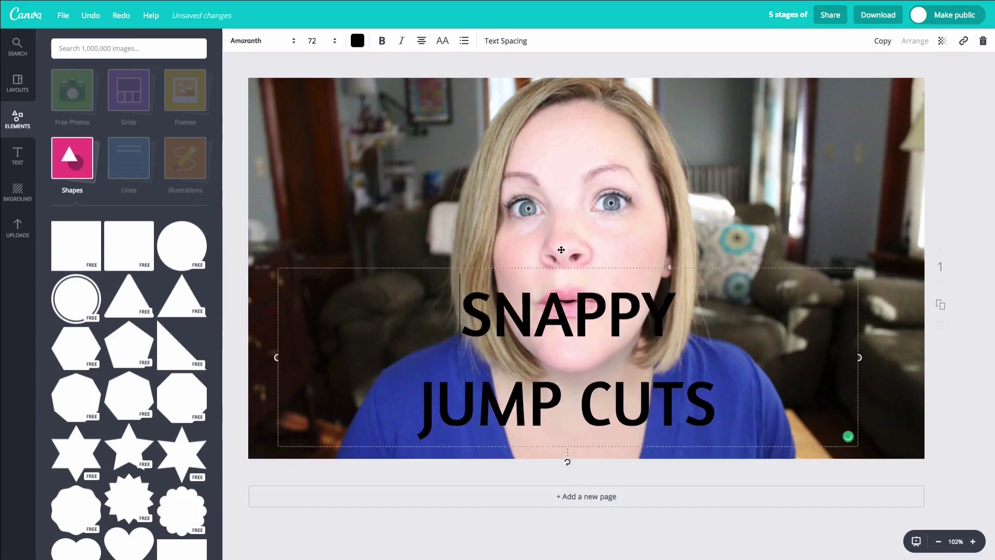
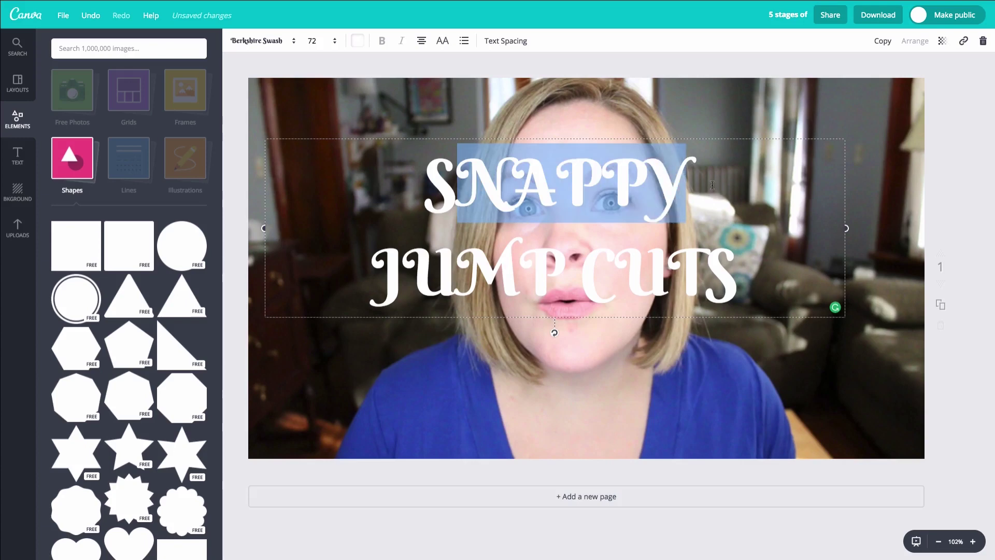
Retype the heading in title case as Snappy Jump Cuts, keeping it on two lines
type("nappy")
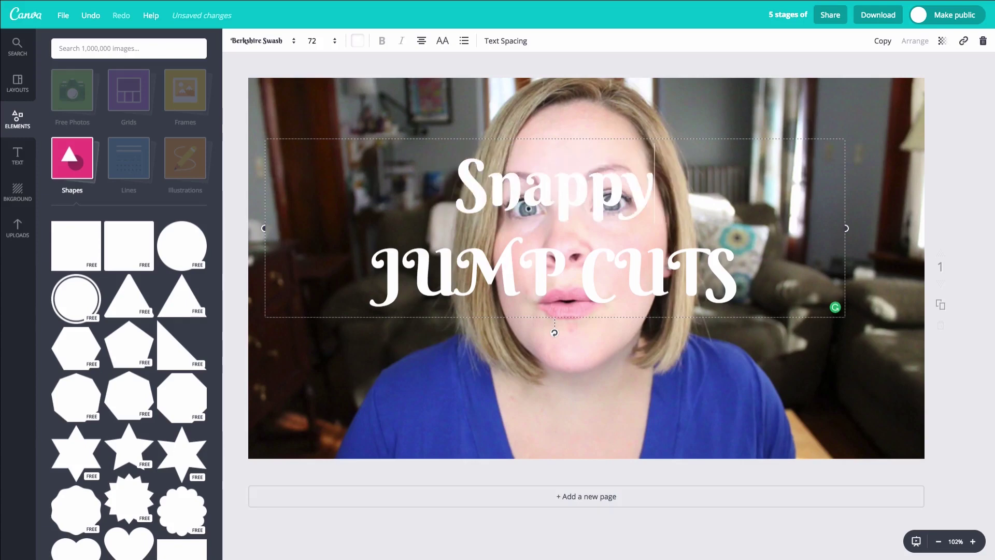
left_click_drag(403, 283, 730, 273)
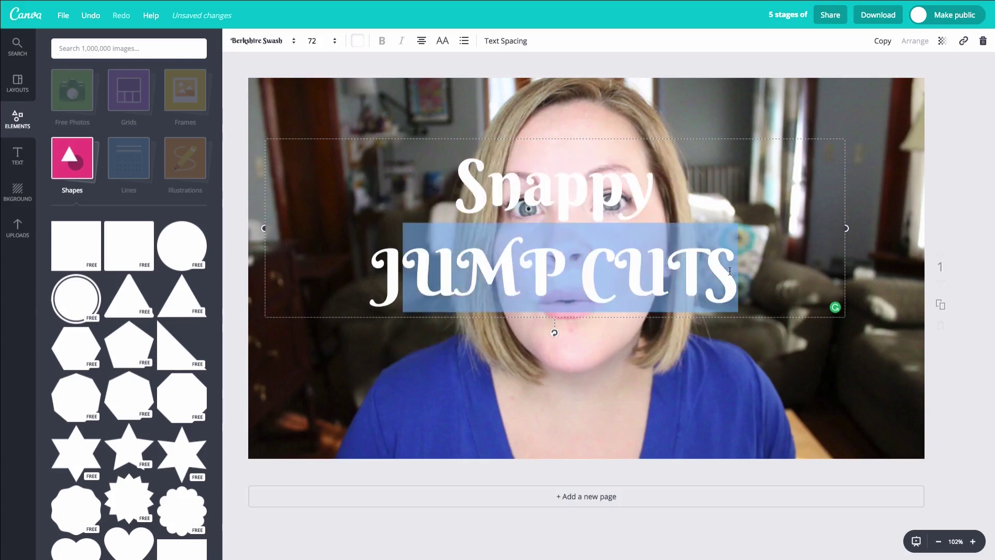
type("ump Cuts")
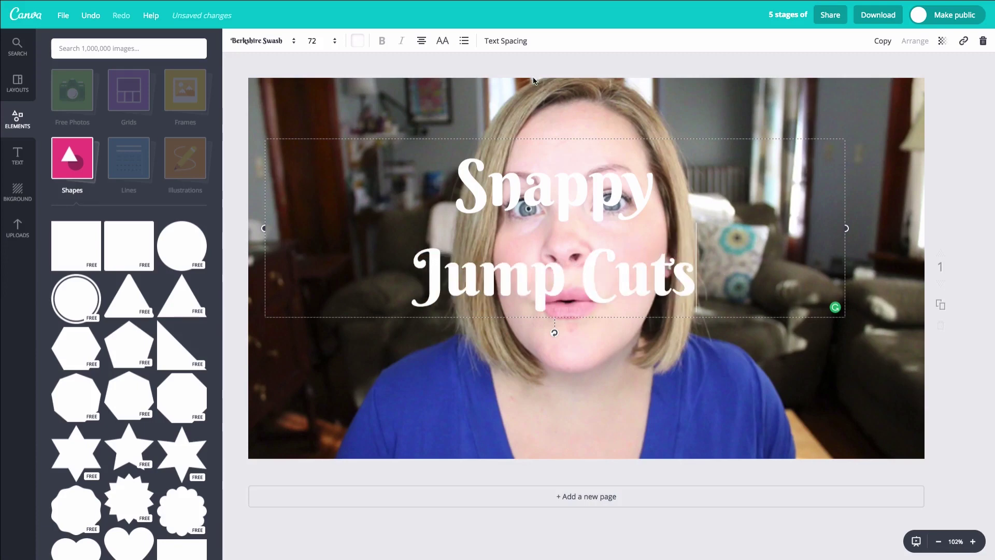
Tighten the whole heading's line height to 0.93
key("ctrl+a")
left_click(513, 44)
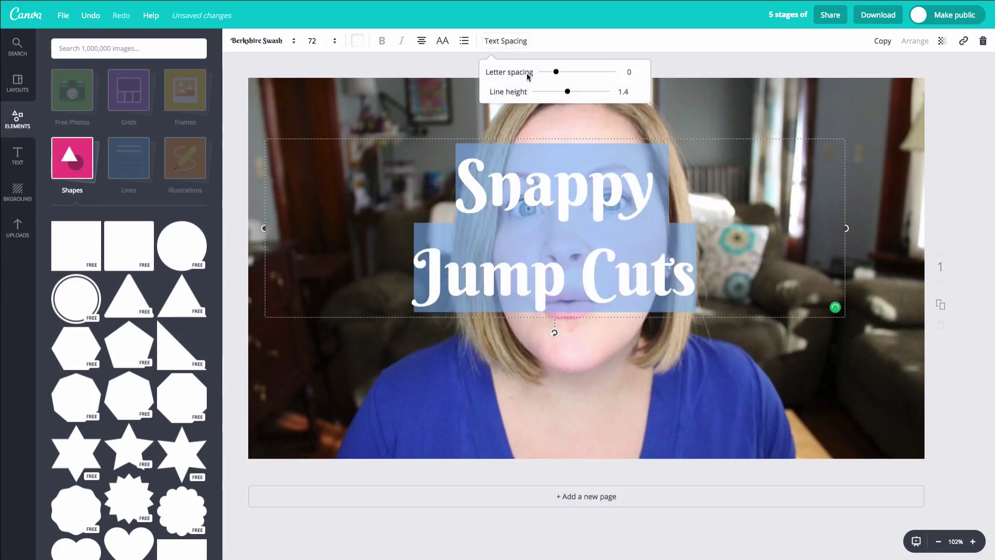
mouse_move(567, 92)
left_mouse_down()
mouse_move(584, 93)
mouse_move(545, 92)
mouse_move(558, 73)
mouse_move(589, 74)
mouse_move(557, 76)
left_mouse_up()
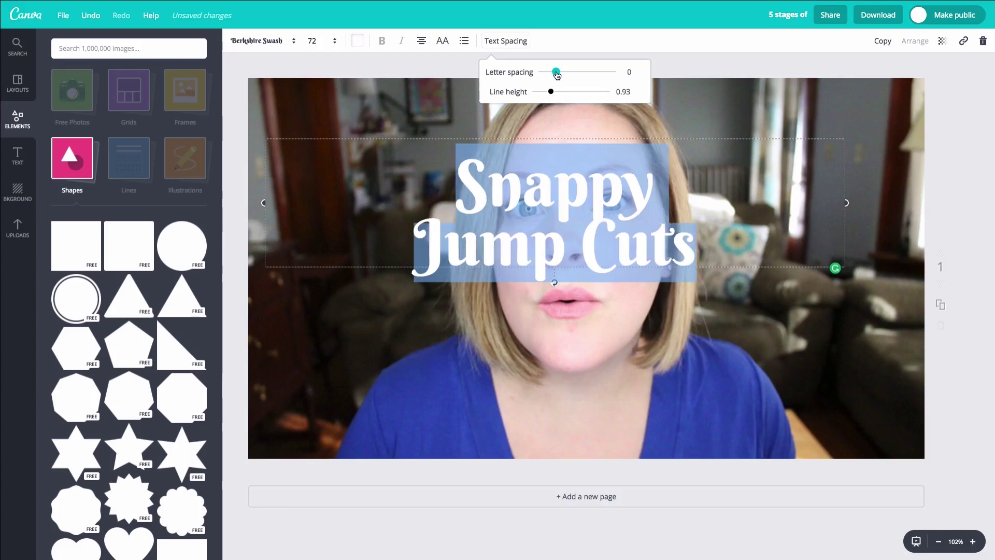
left_click(737, 131)
Narrow the heading's text box, tilt it counterclockwise and place it over the photo's upper-left area
left_click_drag(264, 202, 526, 198)
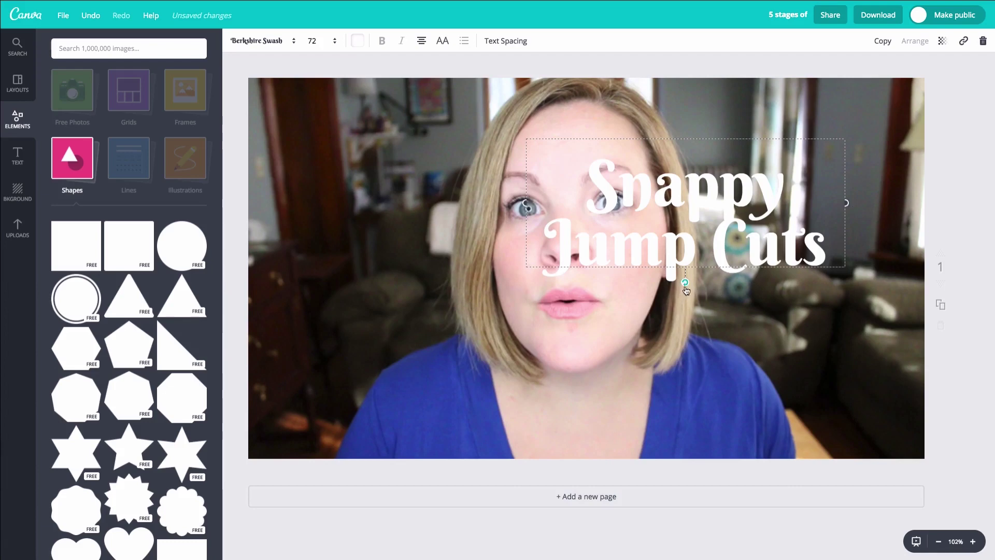
left_click_drag(686, 289, 706, 287)
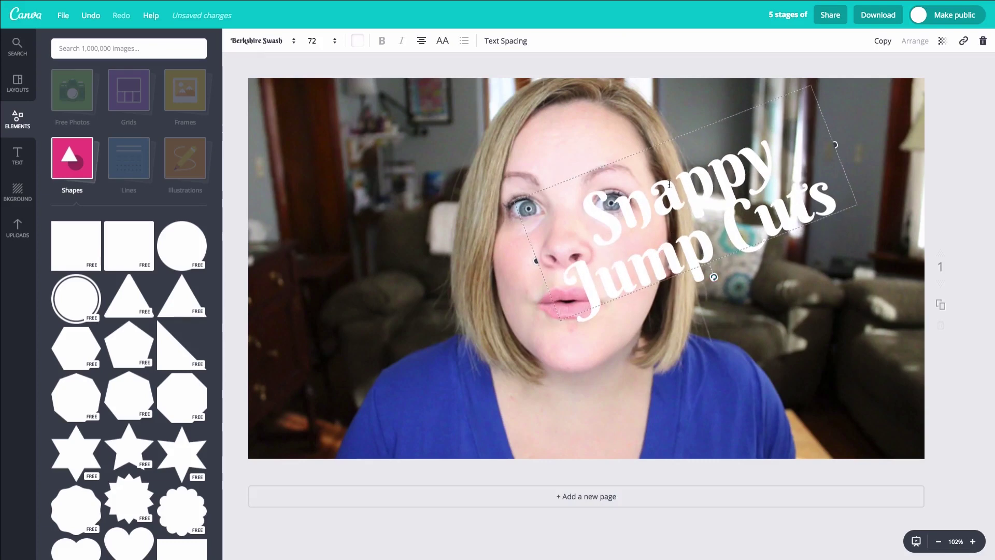
left_click_drag(706, 124, 776, 247)
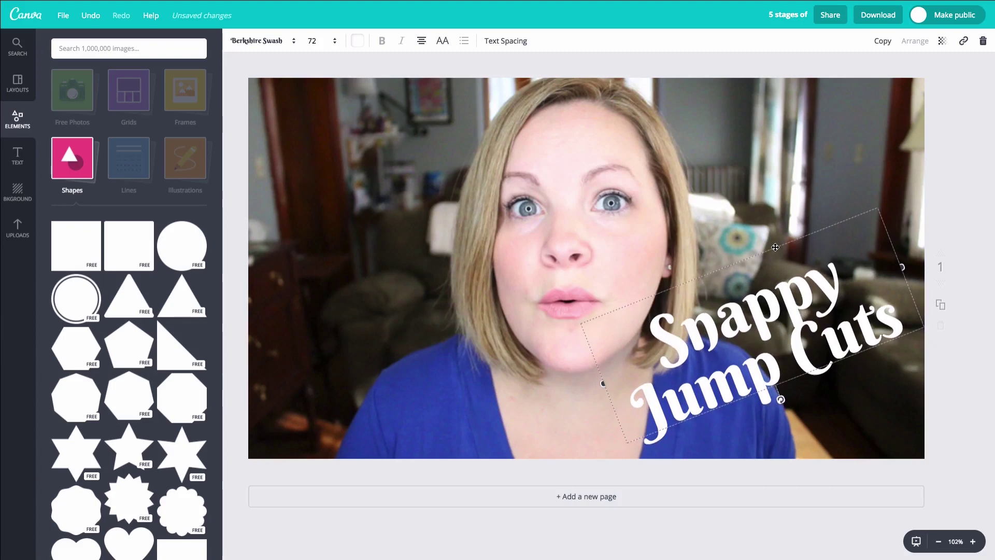
left_click_drag(776, 247, 415, 91)
Enlarge the background photo beyond the canvas and shift it right so the face clears the heading
left_click(635, 305)
left_click_drag(634, 305, 647, 306)
left_click_drag(252, 464, 198, 501)
left_click_drag(373, 370, 441, 370)
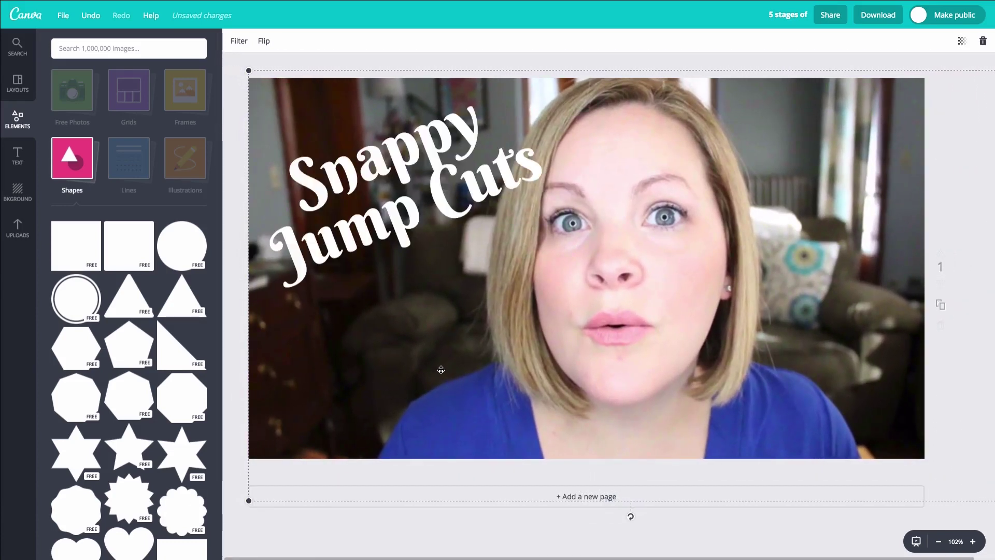
Nudge the tilted heading closer to the photo's upper-left corner and select most of its text
left_click(404, 214)
left_click_drag(393, 98, 378, 83)
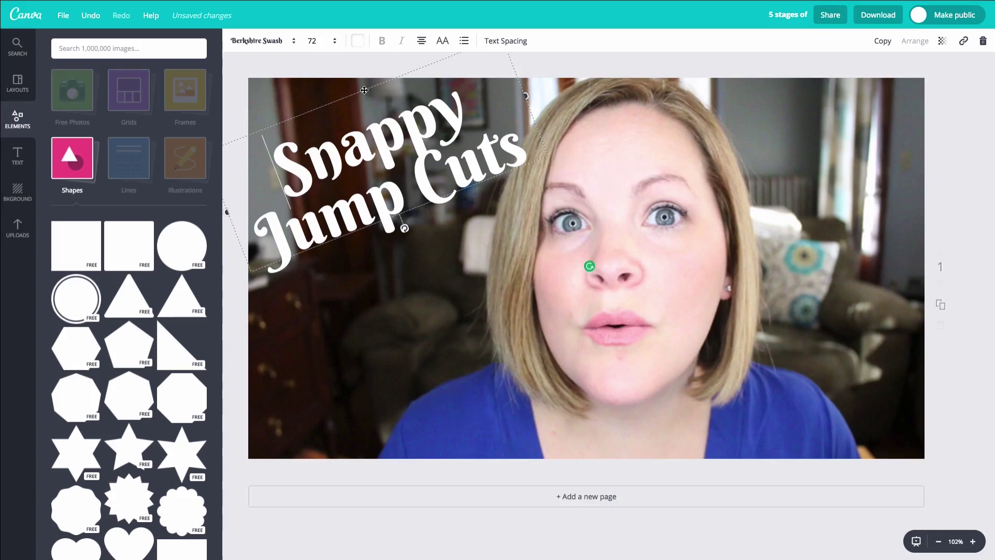
left_click_drag(347, 156, 518, 157)
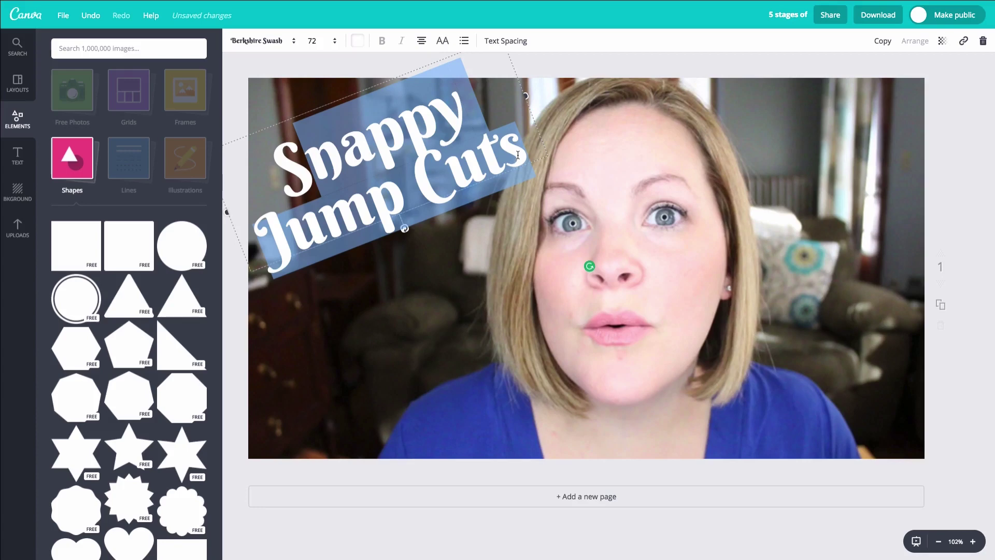
Move the heading to the photo's lower-right area beside the face and shift the background photo left
left_click_drag(322, 99, 729, 112)
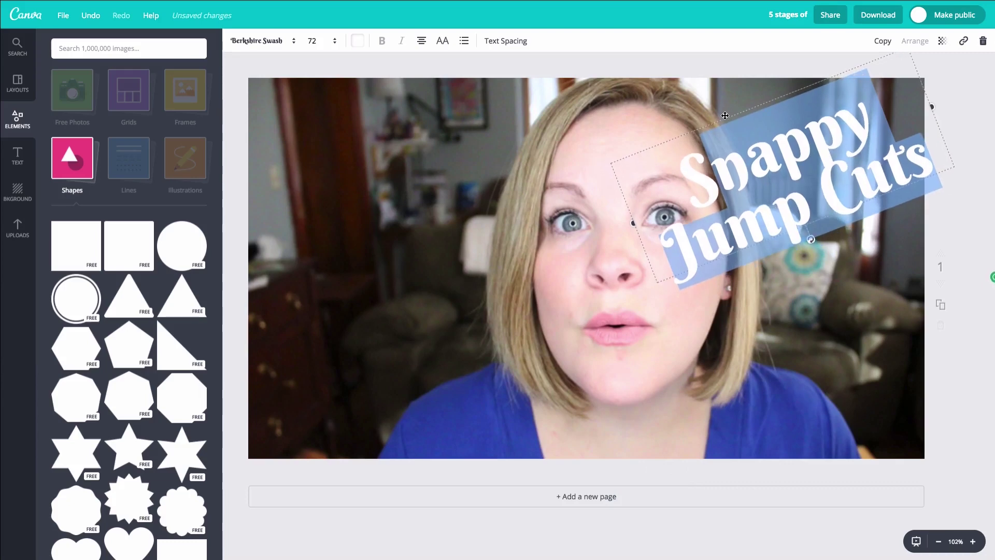
left_click(690, 324)
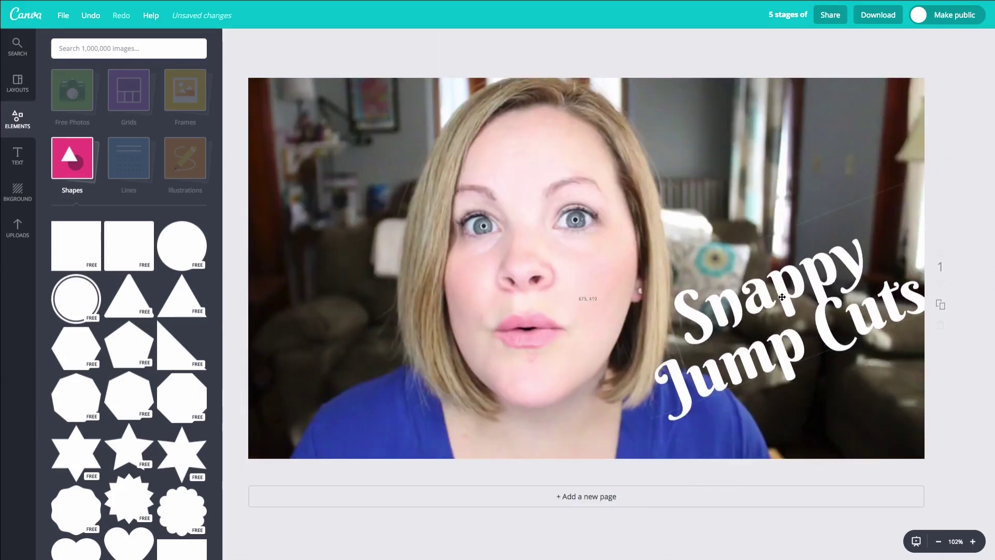
left_click_drag(780, 297, 766, 313)
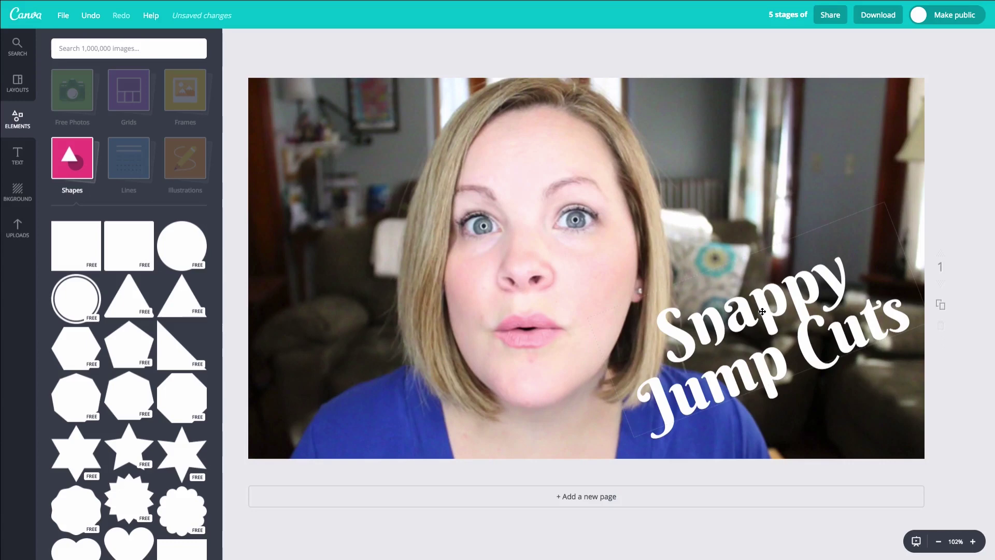
Undo the recent heading and photo adjustments back to the large, level heading centred over the photo, and leave text editing
left_click_drag(760, 309, 760, 312)
key("ctrl+z")
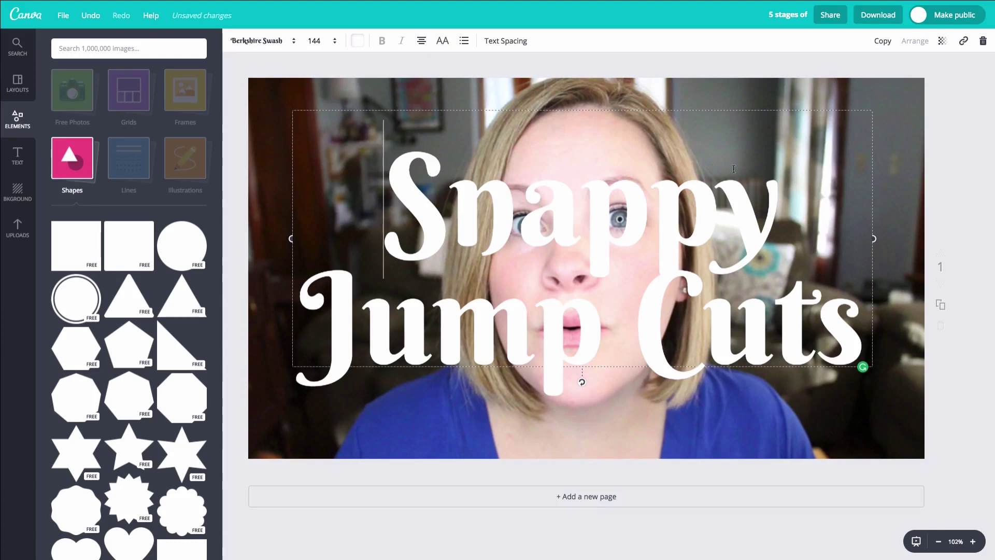
key("Escape")
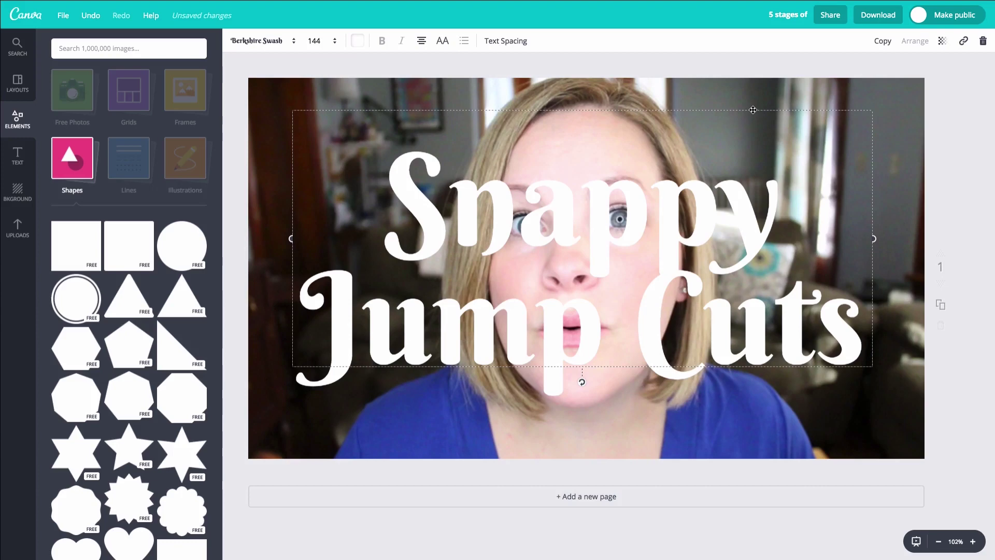
Duplicate the Snappy Jump Cuts heading and colour the copy black
left_click(882, 41)
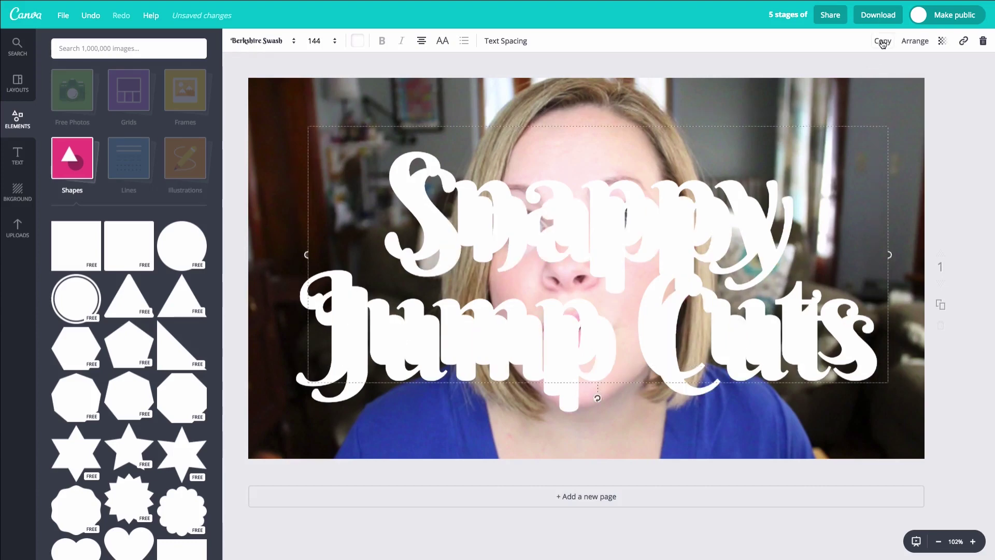
left_click(358, 41)
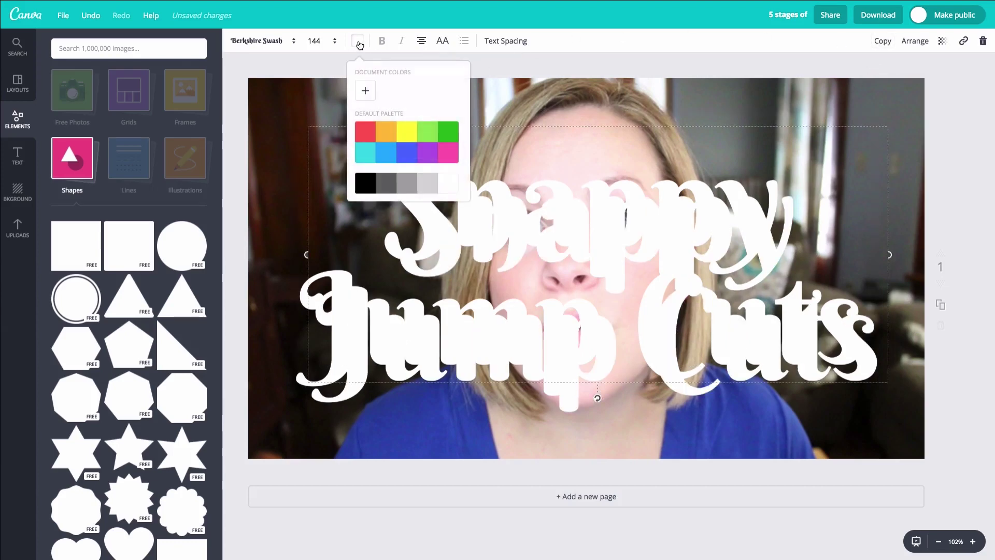
left_click(365, 185)
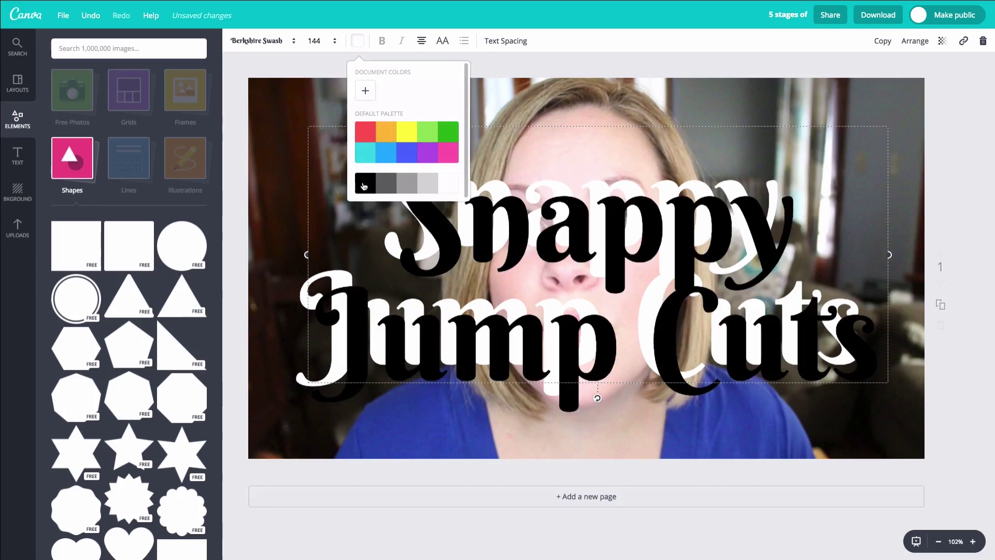
Set the black heading copy's font size to 148
left_click(335, 41)
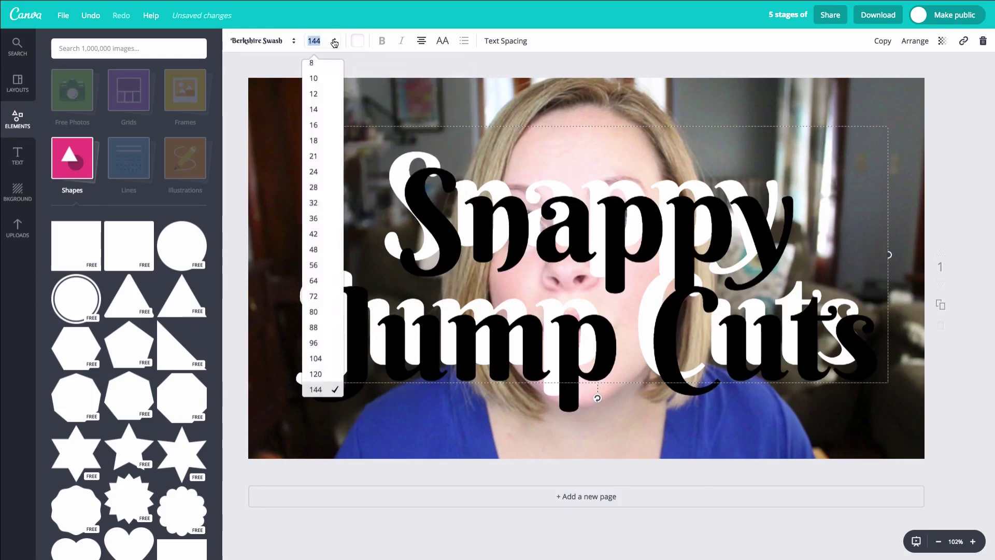
left_click(329, 38)
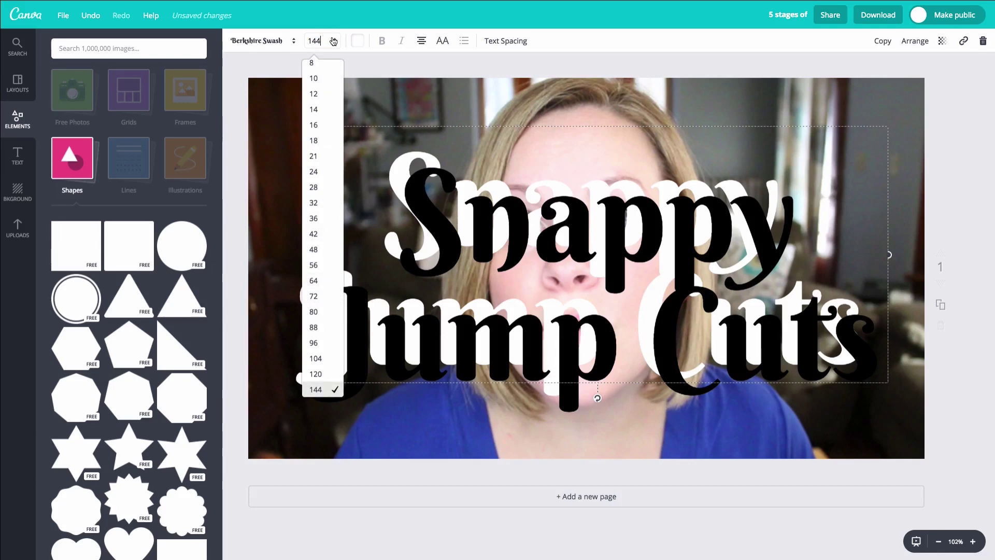
key("BackSpace")
type("8")
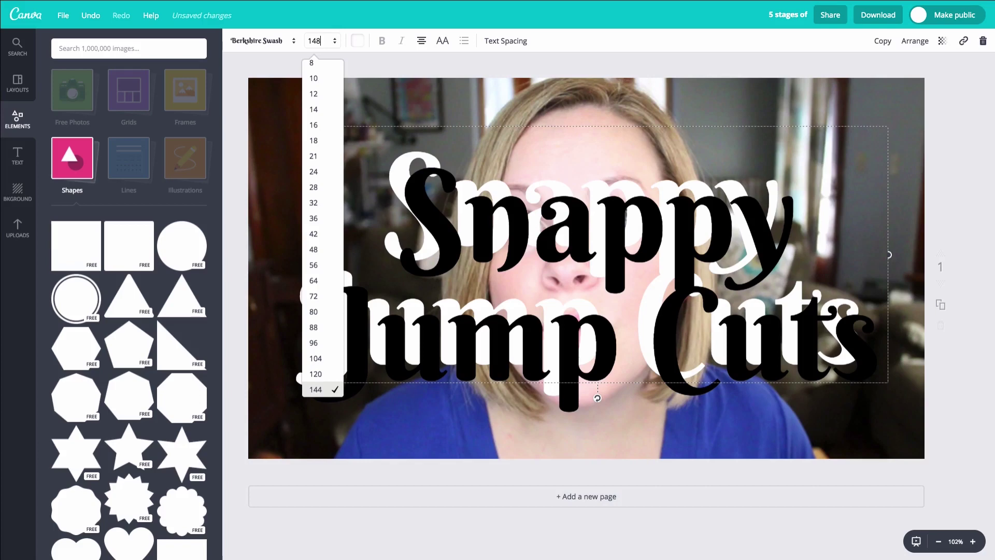
key("Return")
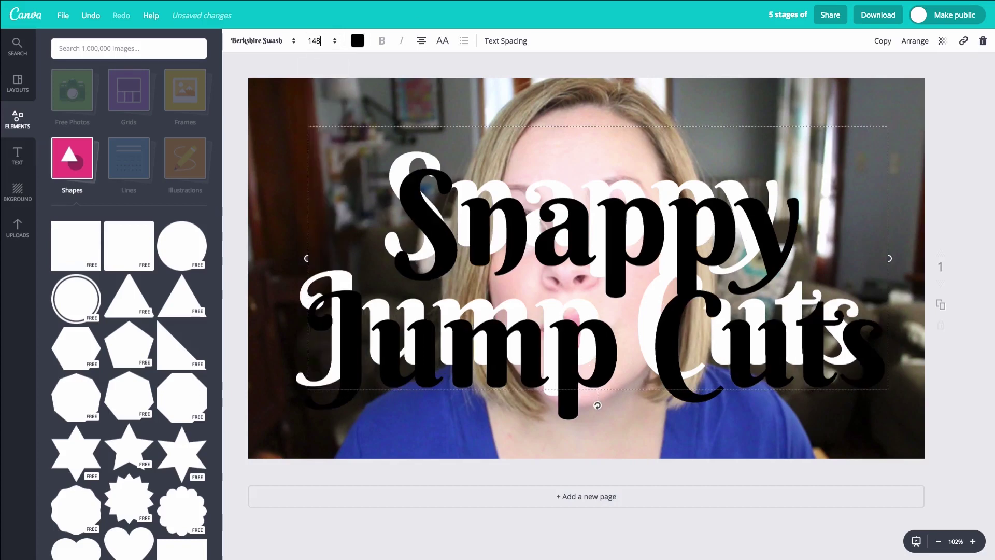
Send the black copy behind the white heading and nudge it upward to bring it closer to the white letters
left_click(915, 41)
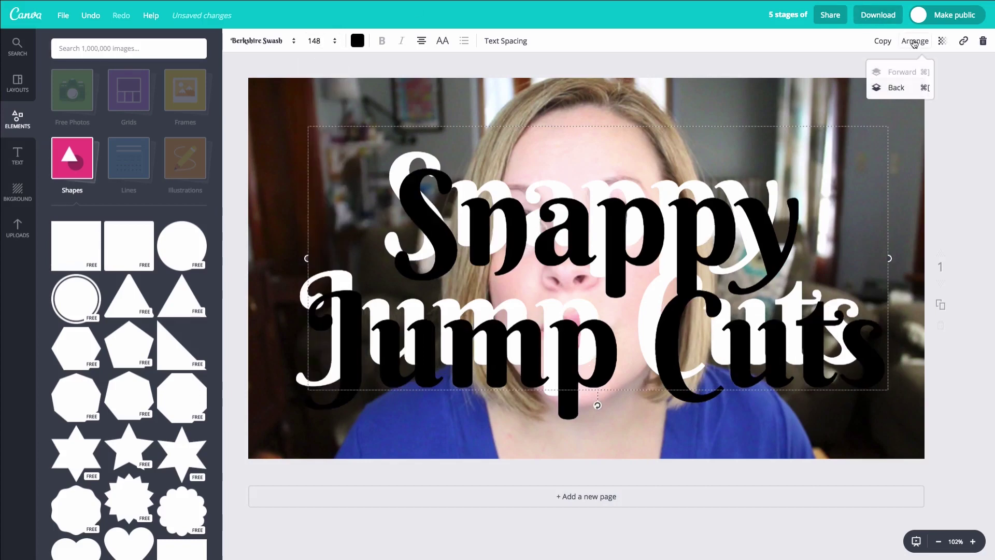
left_click(896, 87)
key("Up")
key("Up")
key("Up")
key("Up")
key("Up")
key("Up")
key("Up")
key("Up")
key("Up")
key("Up")
key("Up")
key("Up")
key("Up")
key("Up")
key("Up")
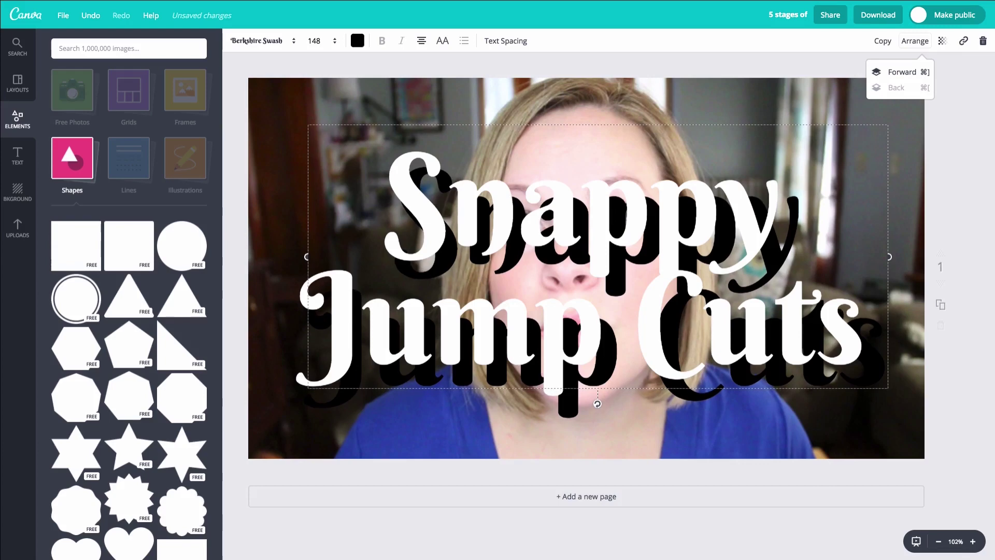
key("Up")
key("Up")
key("Up")
key("Up")
key("Up")
key("Up")
key("Up")
key("Up")
key("Up")
key("Up")
key("Up")
key("Up")
key("Up")
key("Up")
key("Up")
key("Up")
key("Up")
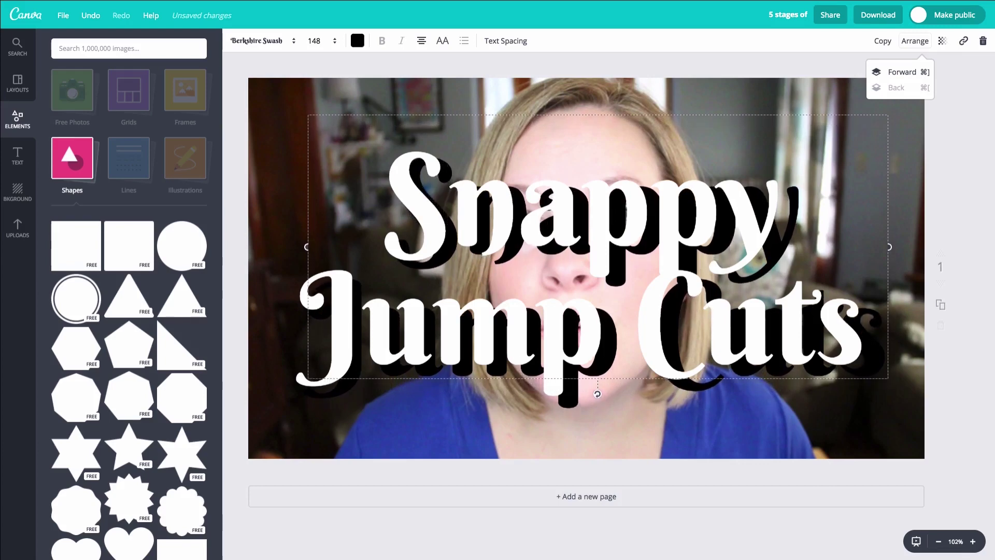
Fine-tune the black copy's position, mainly leftward, so it forms a narrow drop shadow behind the white heading
key("Left")
key("Left")
key("Left")
key("Left")
key("Left")
key("Left")
key("Left")
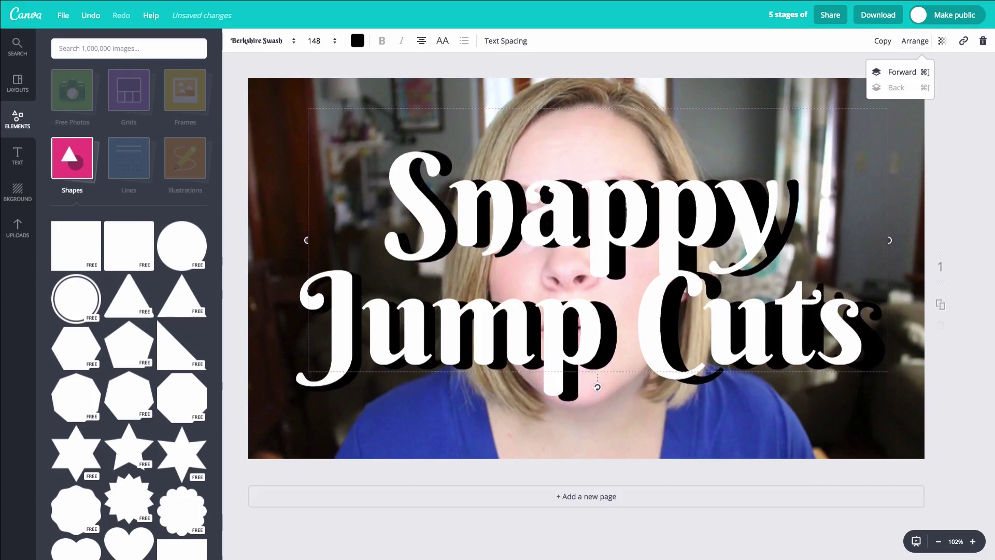
key("Up")
key("Up")
key("Up")
key("Up")
key("Up")
key("Left")
key("Left")
key("Left")
key("Left")
key("Left")
key("Left")
key("Left")
key("Left")
key("Left")
key("Left")
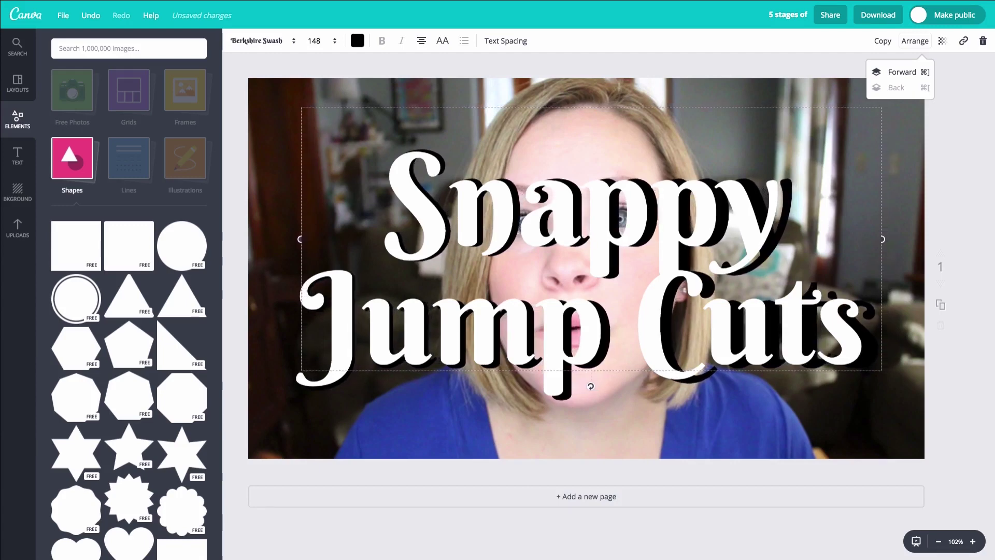
key("Down")
key("Down")
key("Down")
key("Down")
key("Left")
key("Left")
key("Left")
key("Left")
key("Left")
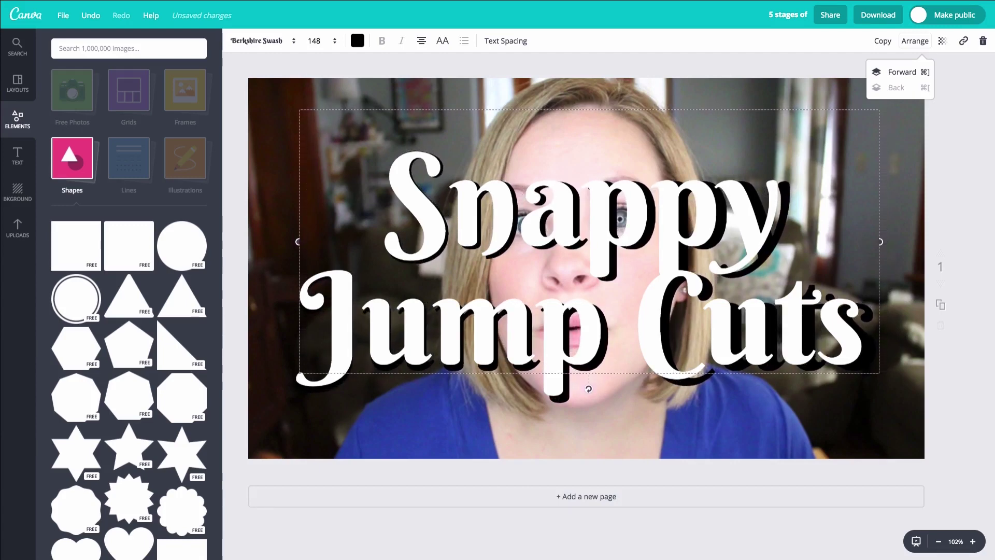
key("Down")
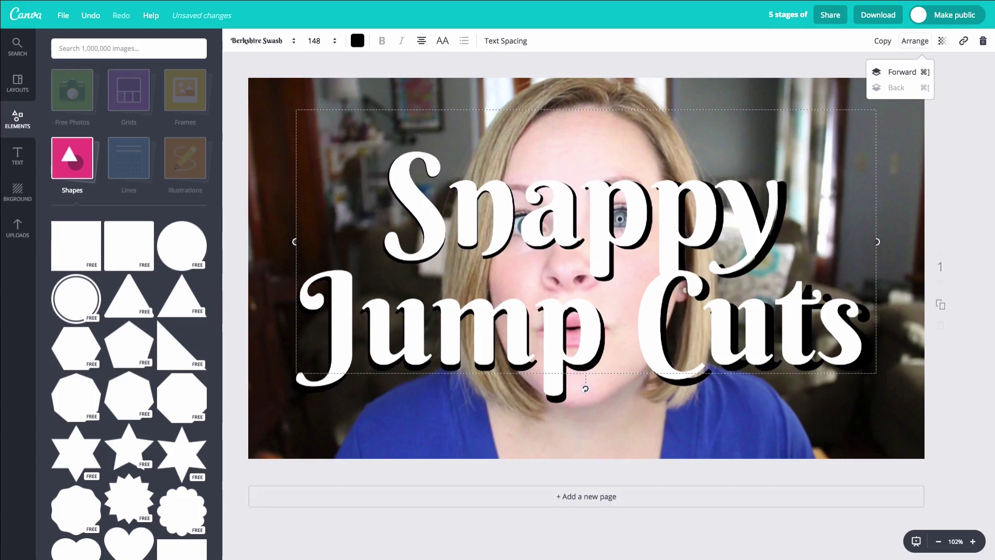
key("Left")
key("Left")
key("Left")
key("Left")
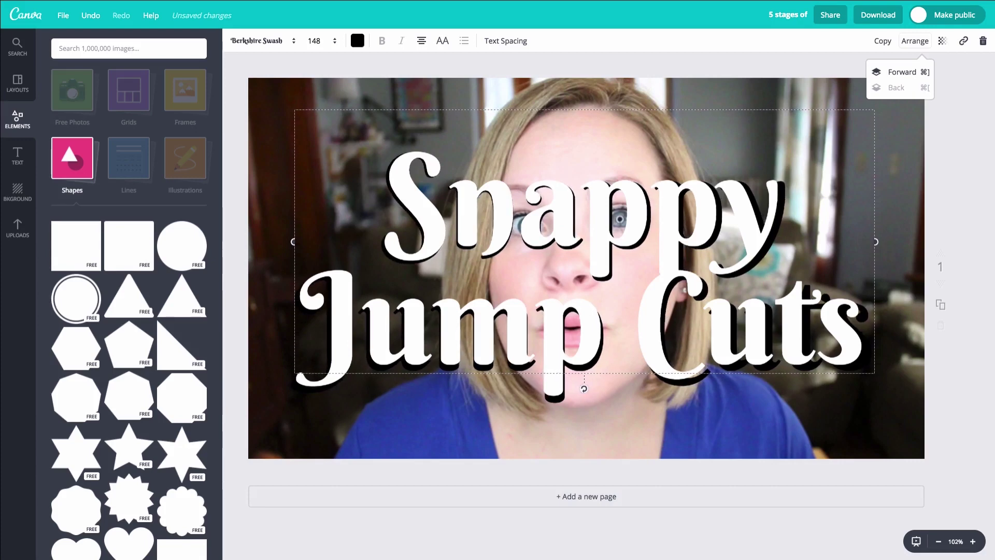
key("Up")
key("Up")
key("Up")
key("Up")
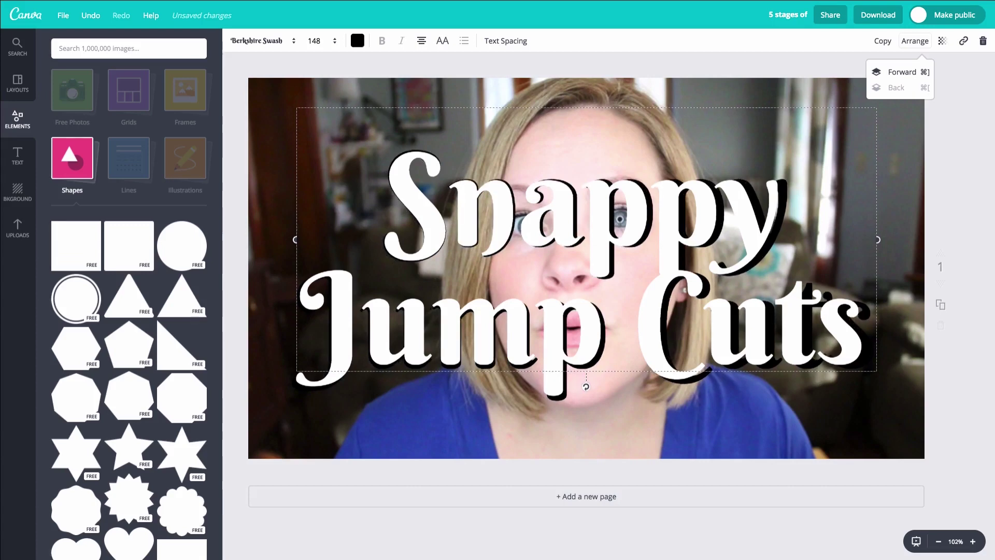
key("Right")
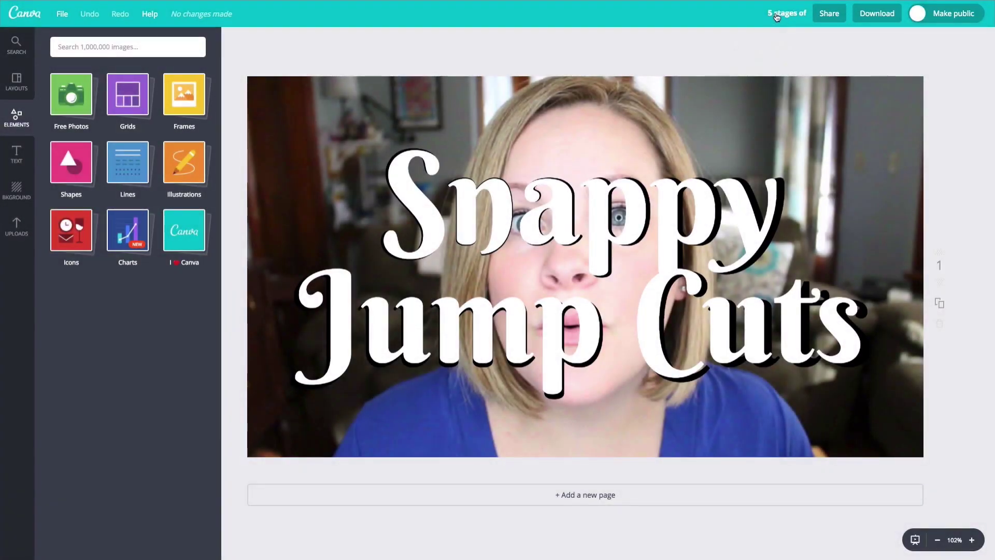
Rename the design as Snappy Jump Cuts Thumbanil
left_click(777, 14)
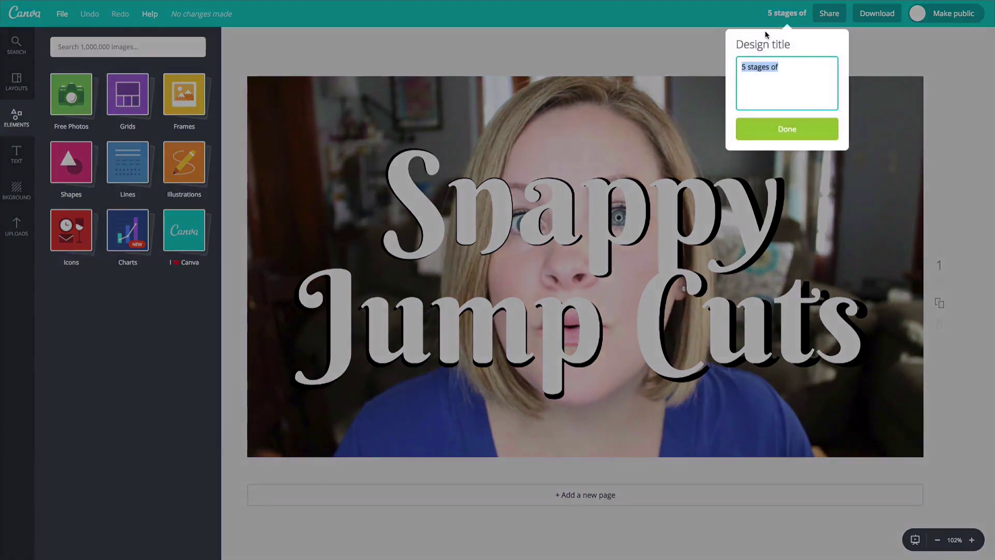
type("Snappy Jump Cut")
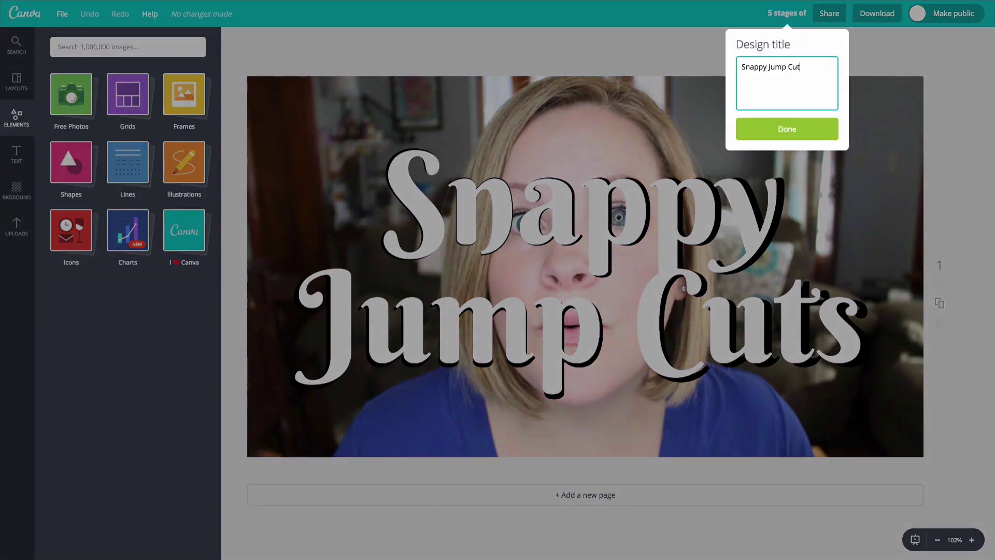
type("s Thumbanil")
left_click(778, 127)
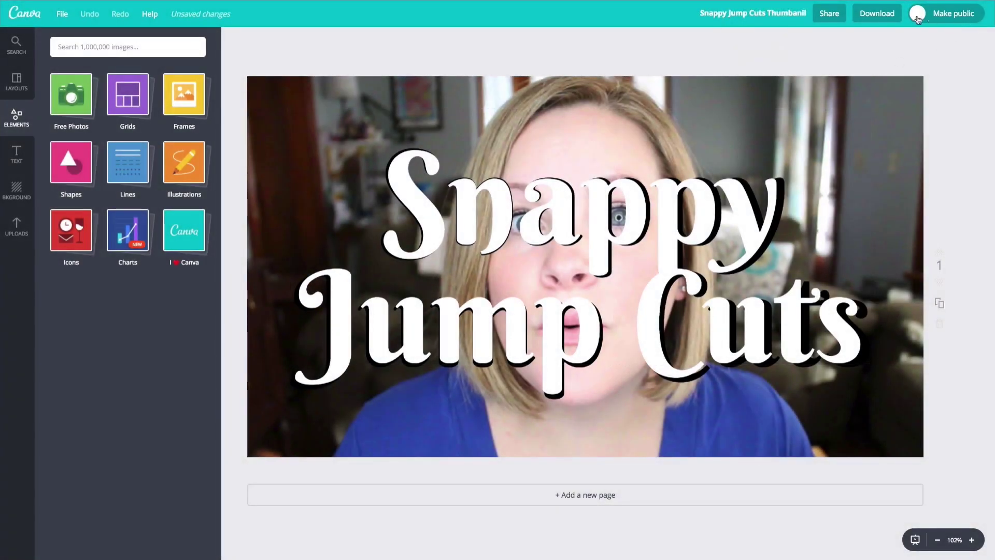
Download the thumbnail design as a PNG file
left_click(874, 18)
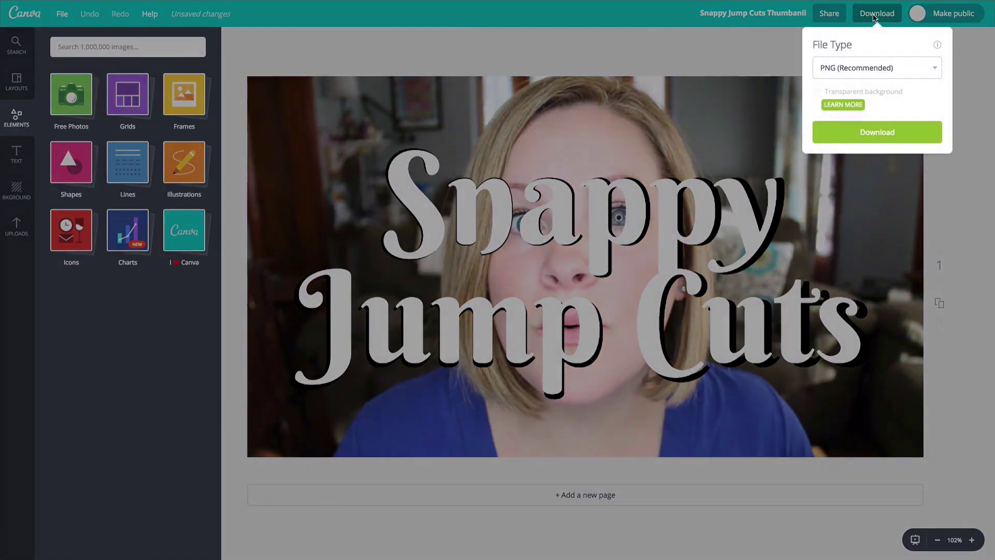
left_click(872, 73)
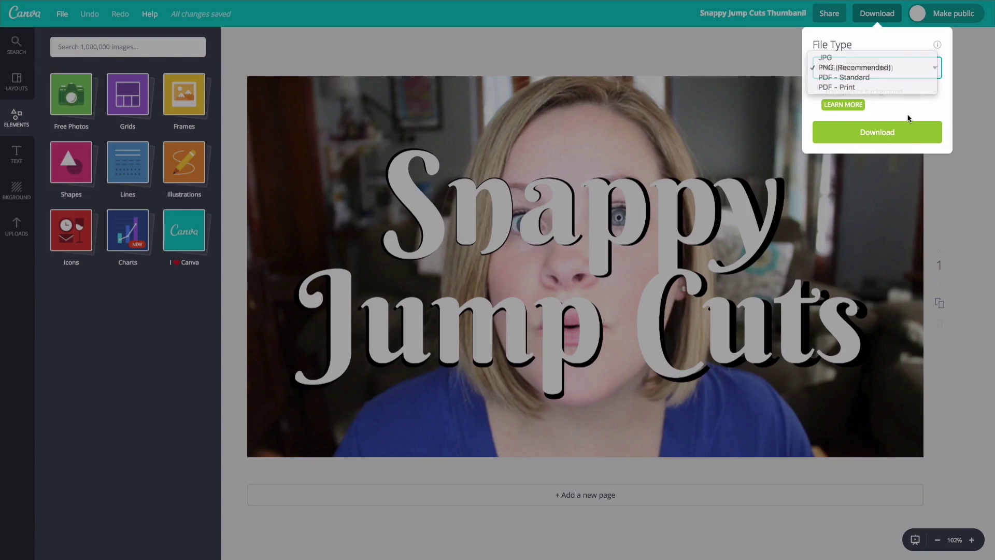
left_click(874, 134)
left_click(875, 133)
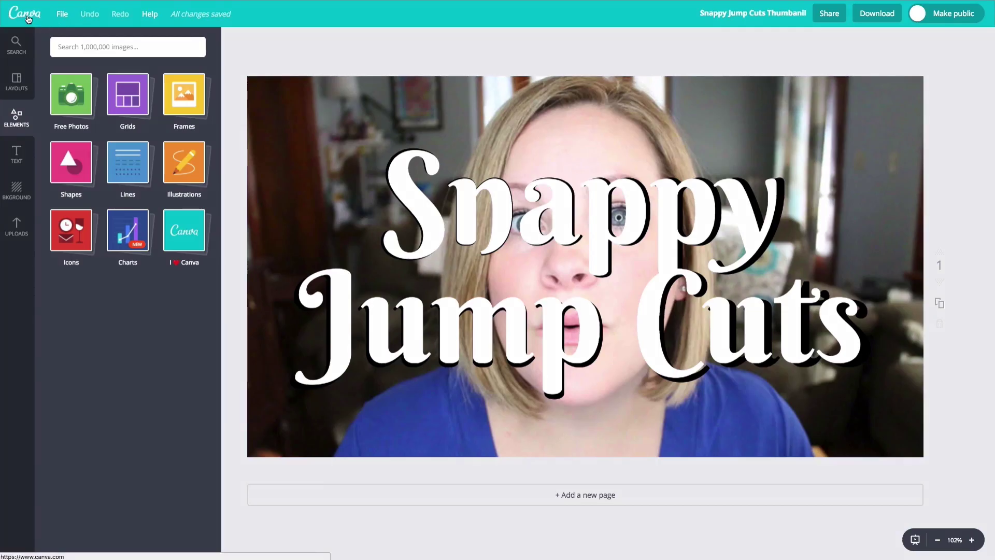
Return to the designs overview, make a copy of Snappy Jump Cuts Thumbanil and open that copy
left_click(25, 18)
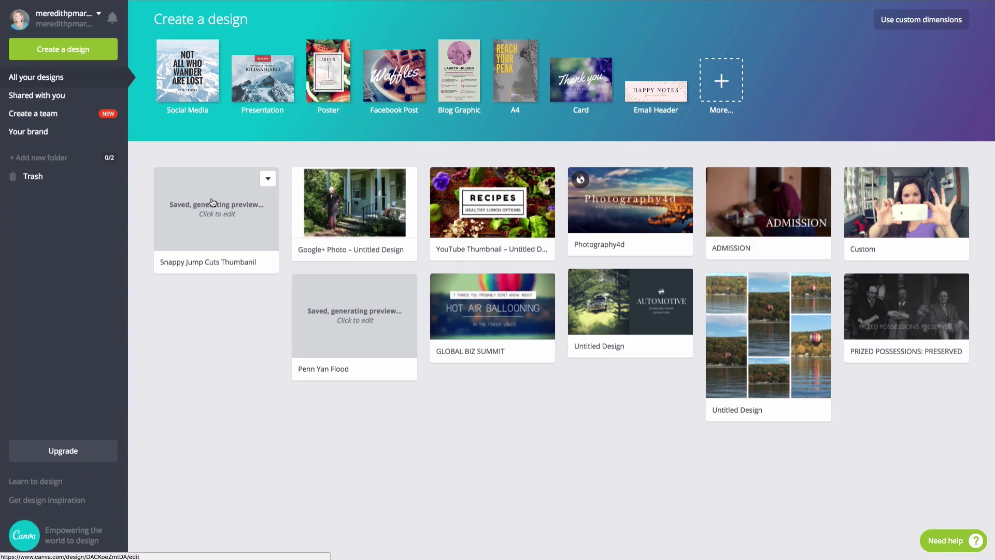
left_click(265, 180)
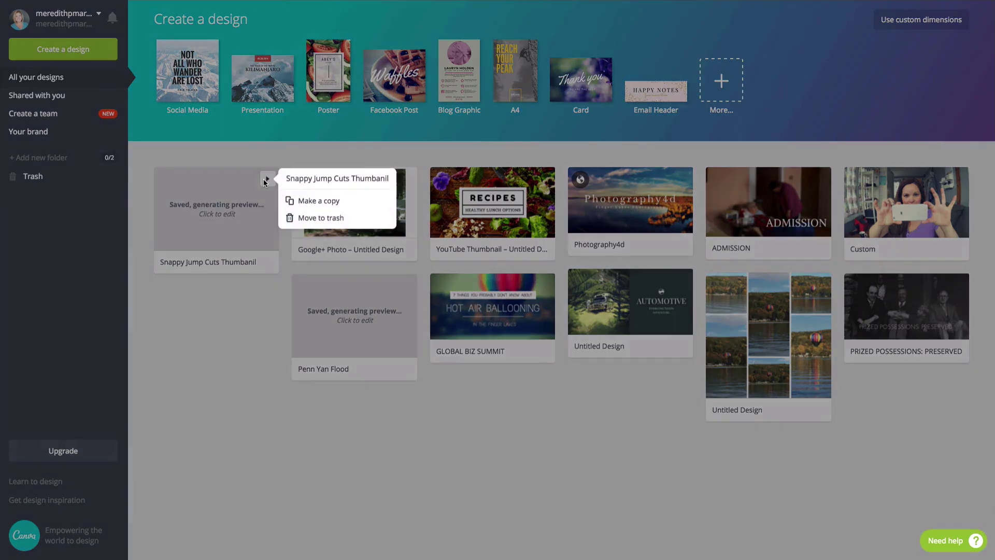
left_click(293, 201)
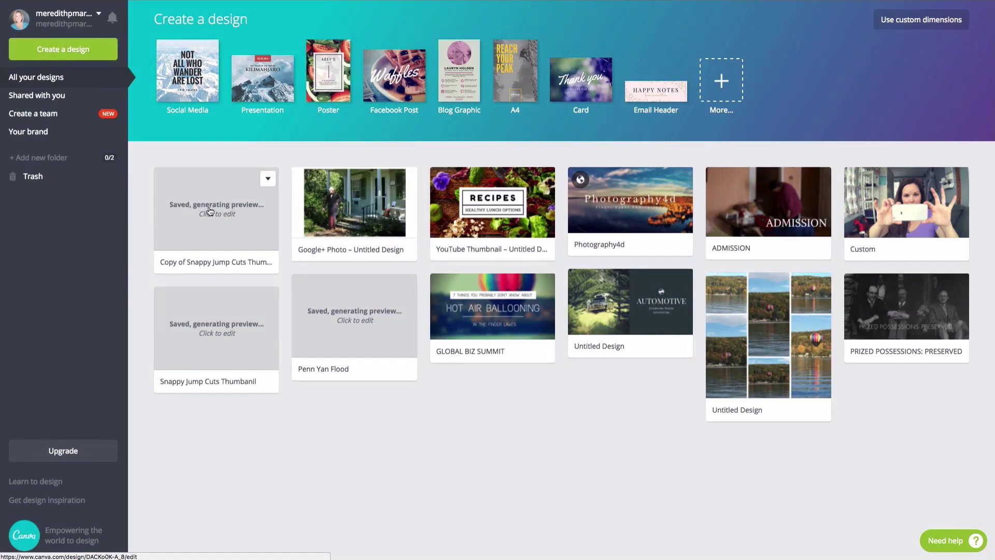
left_click(210, 211)
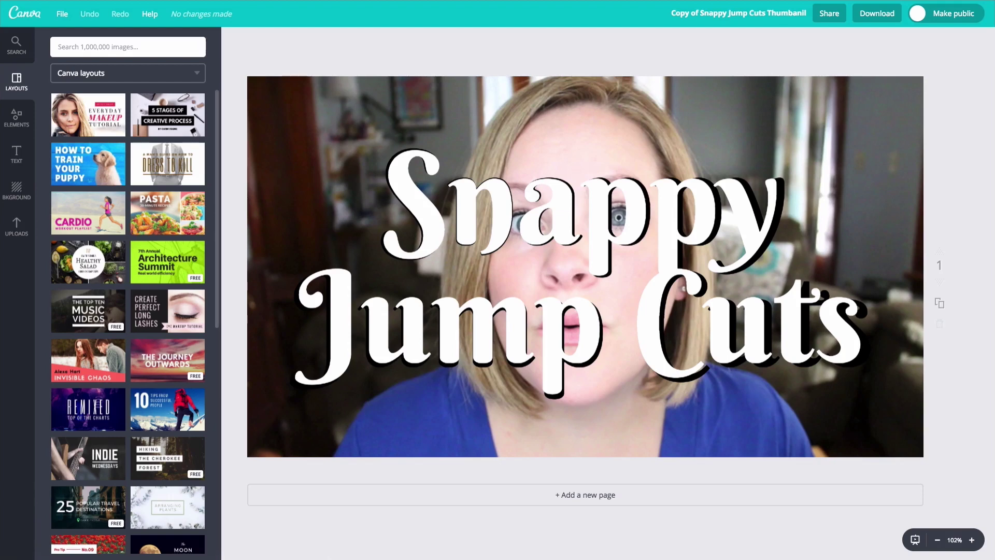
Switch to YouTube's settings page for the Jump Cut Editing Trick video and examine its custom thumbnail's replacement options
left_click(274, 90)
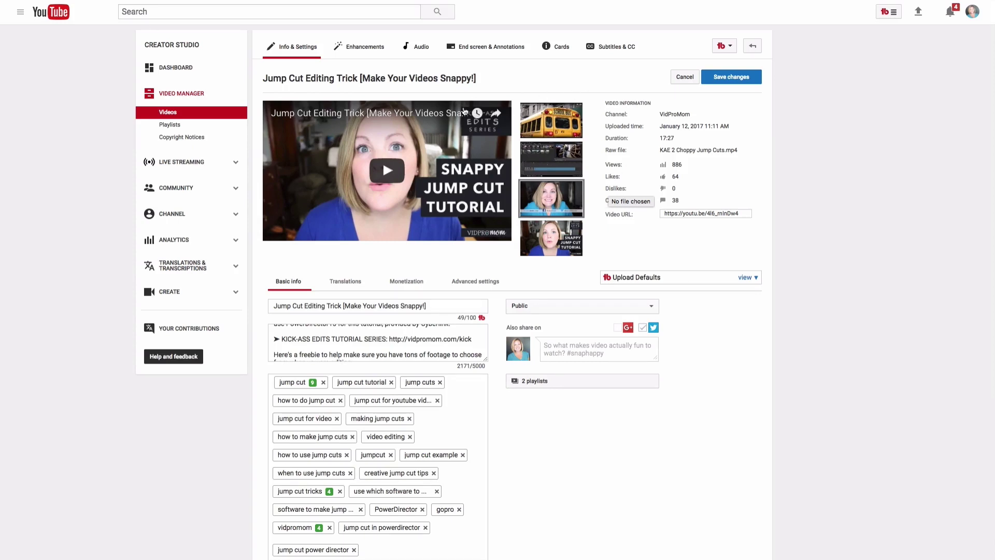
mouse_move(551, 158)
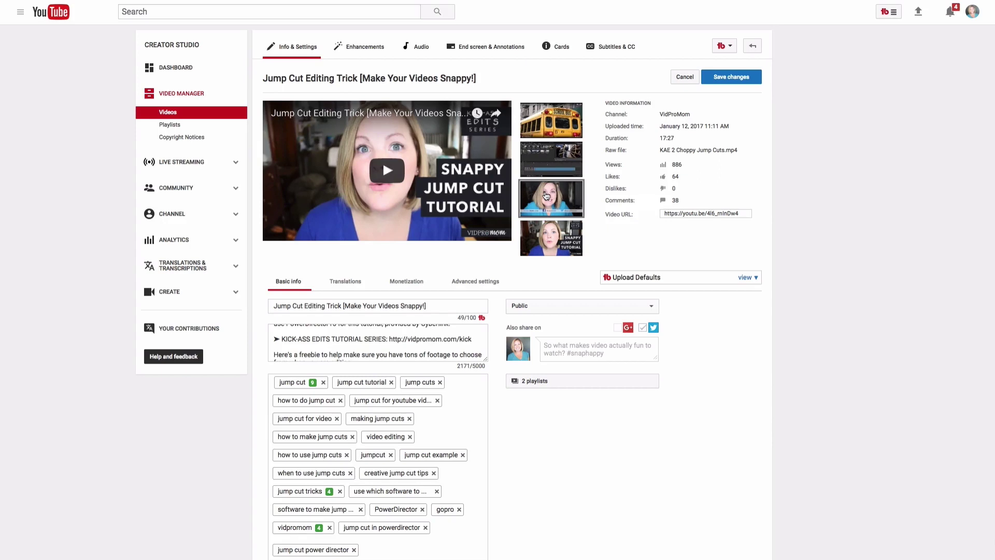
mouse_move(546, 128)
mouse_move(574, 247)
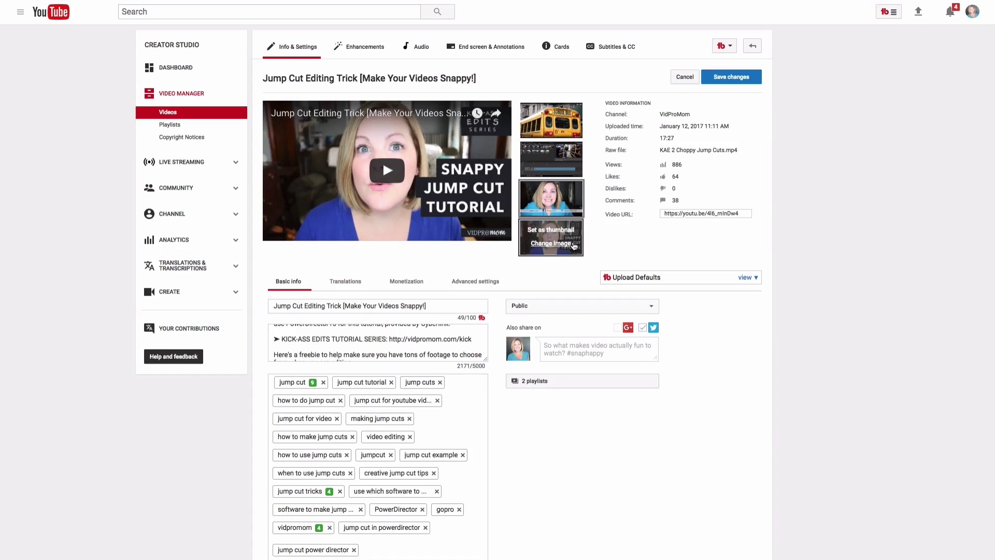